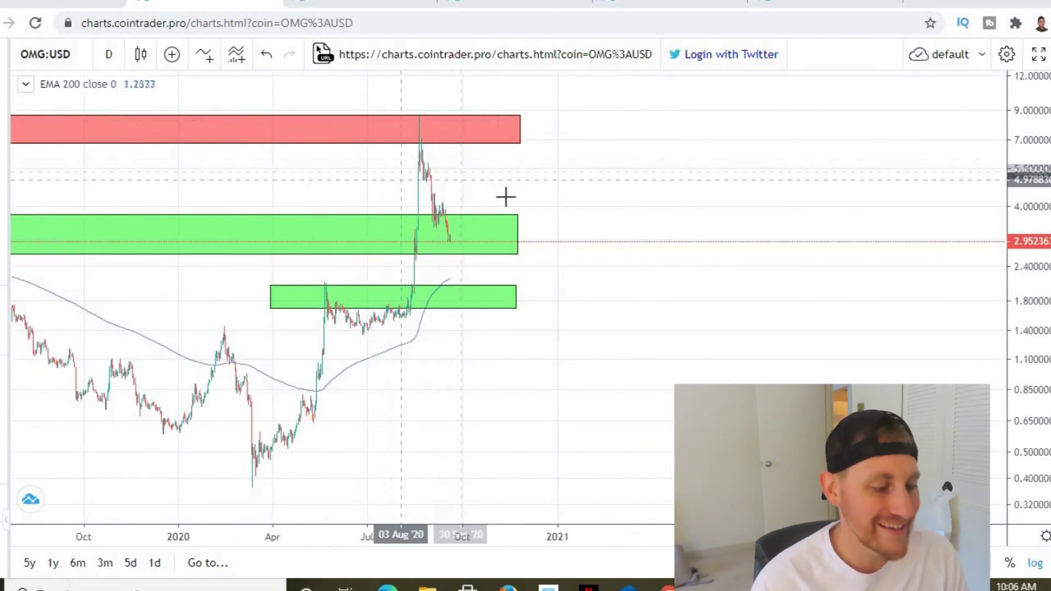
Examine the red resistance zone on the daily OMG:USD chart from 2017 through the August 2020 peak.
{"action": "scroll", "coordinate": [641, 188], "scroll_direction": "down", "scroll_amount": 5}
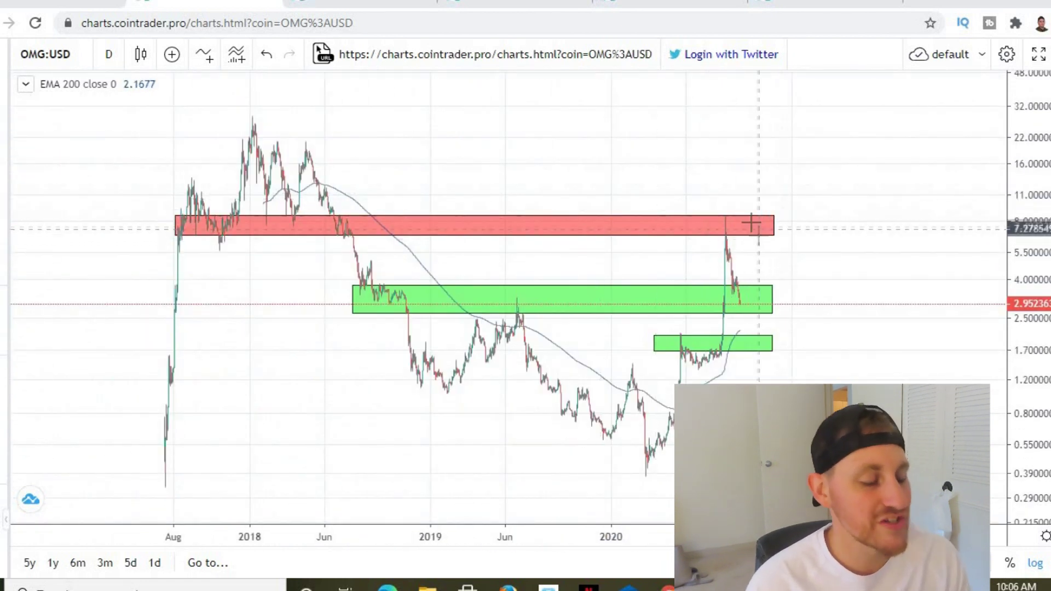
{"action": "left_click", "coordinate": [175, 233]}
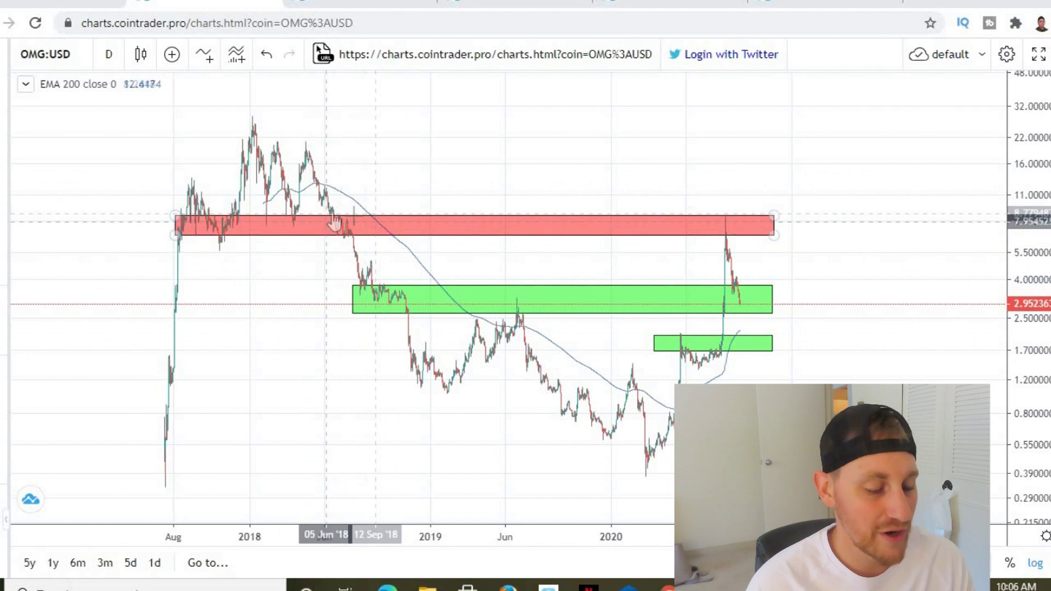
{"action": "scroll", "coordinate": [668, 310], "scroll_direction": "up", "scroll_amount": 8}
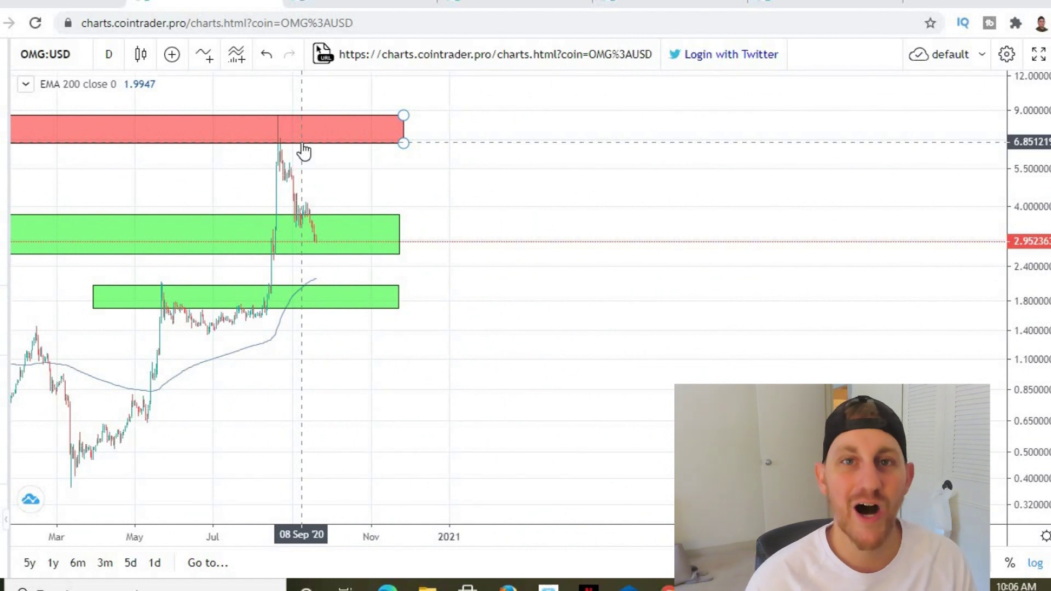
{"action": "scroll", "coordinate": [420, 155], "scroll_direction": "down", "scroll_amount": 8}
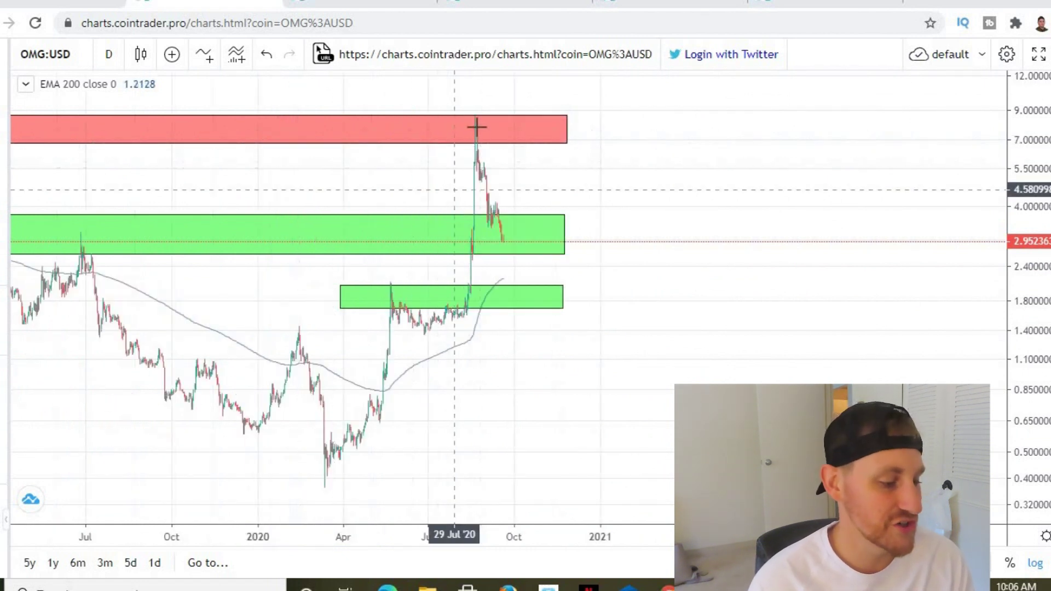
{"action": "scroll", "coordinate": [448, 127], "scroll_direction": "down", "scroll_amount": 3}
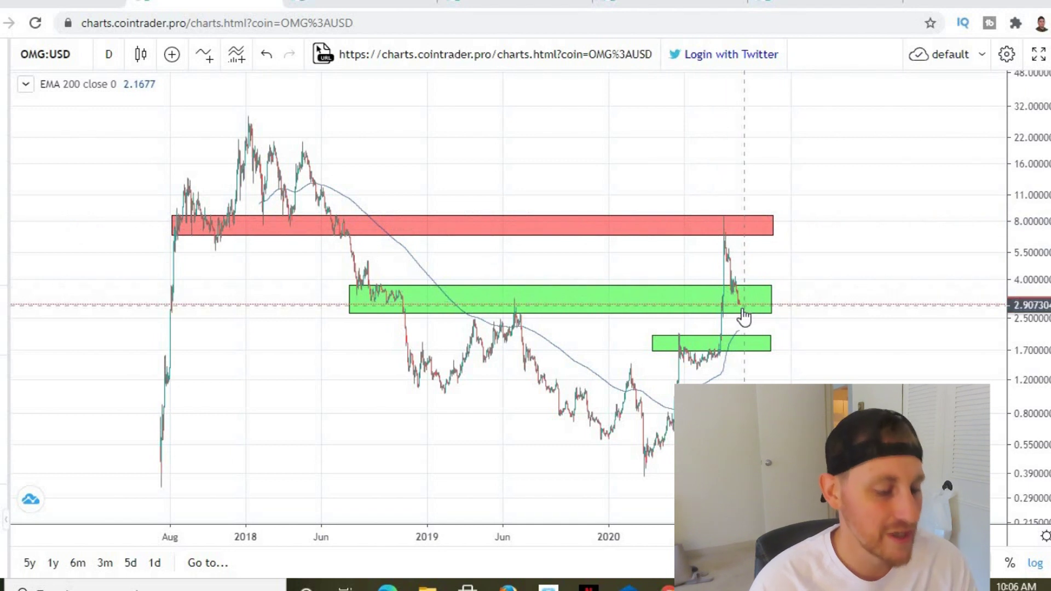
Examine the upper green support zone against the 2018 and 2019 price action and the September 2020 decline.
{"action": "scroll", "coordinate": [744, 310], "scroll_direction": "up", "scroll_amount": 3}
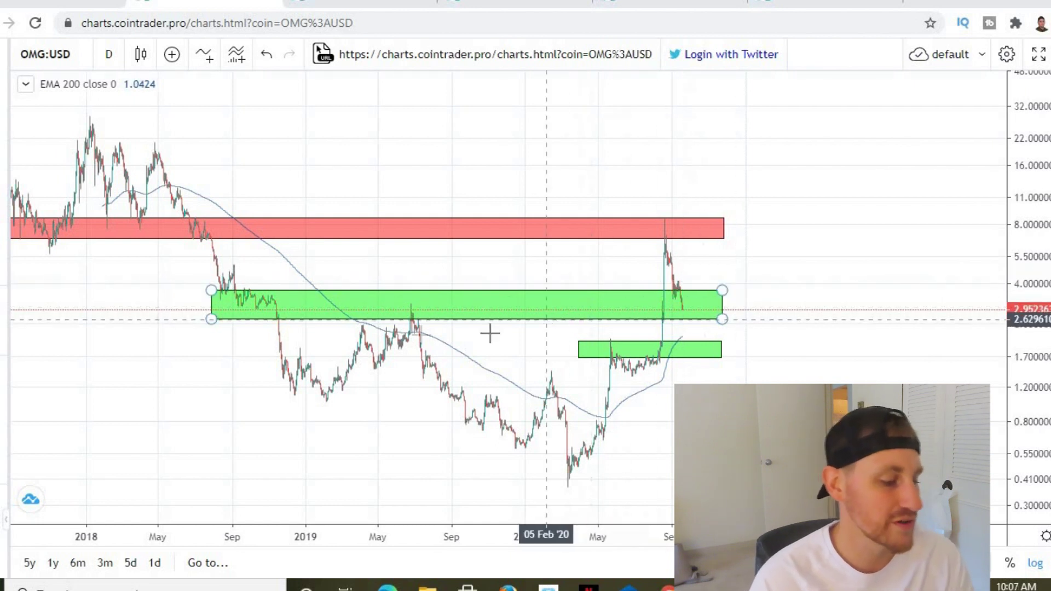
{"action": "scroll", "coordinate": [491, 331], "scroll_direction": "up", "scroll_amount": 1}
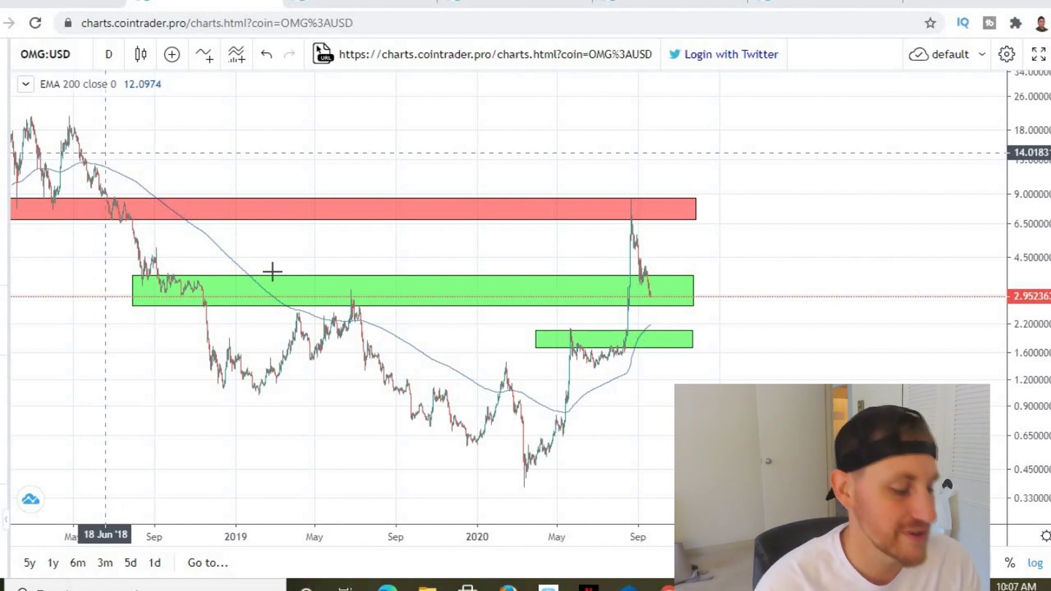
{"action": "scroll", "coordinate": [511, 333], "scroll_direction": "up", "scroll_amount": 4}
{"action": "left_click", "coordinate": [578, 286]}
{"action": "left_click", "coordinate": [593, 270]}
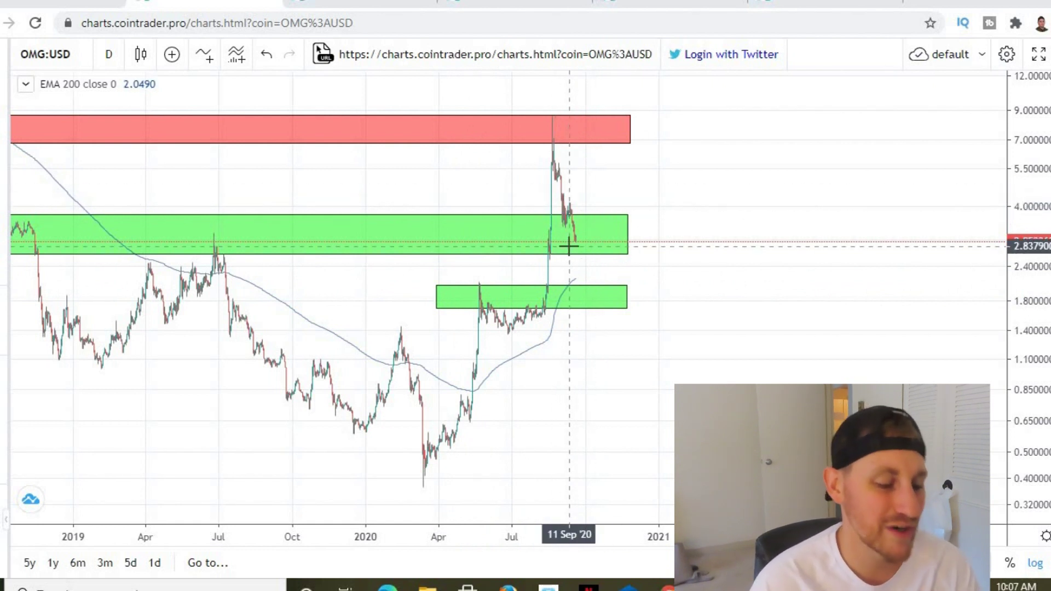
{"action": "scroll", "coordinate": [252, 289], "scroll_direction": "down", "scroll_amount": 1}
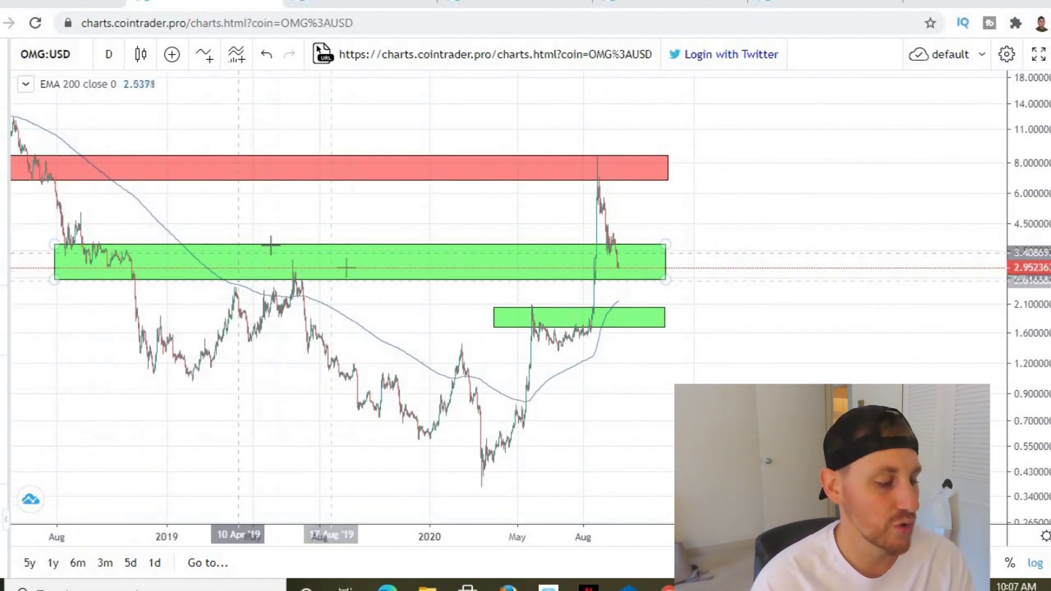
{"action": "scroll", "coordinate": [652, 266], "scroll_direction": "up", "scroll_amount": 1}
{"action": "scroll", "coordinate": [652, 267], "scroll_direction": "up", "scroll_amount": 6}
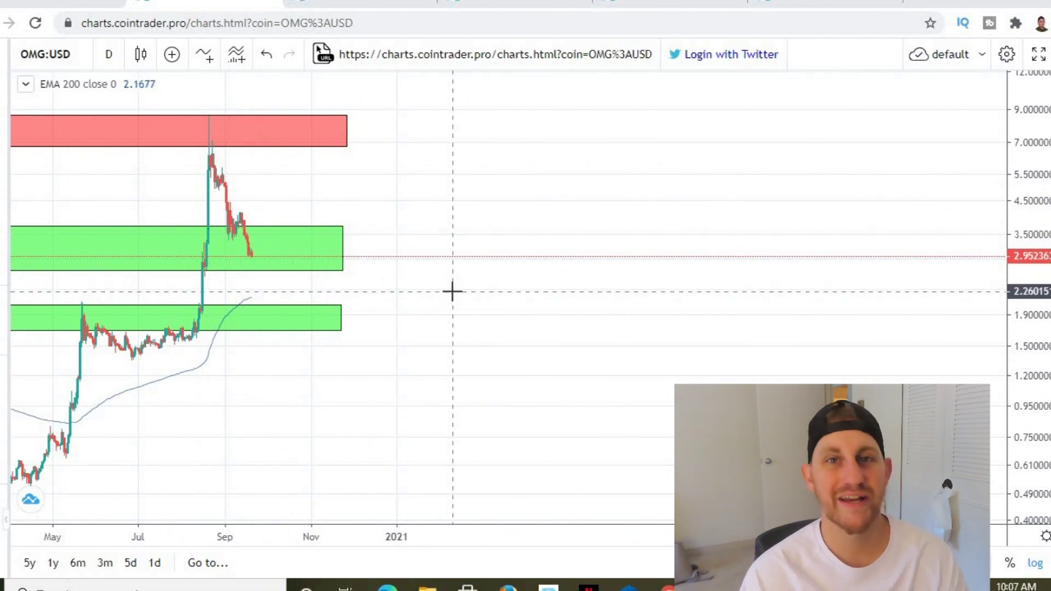
Examine the lower green support zone and the 200 EMA beneath the current price.
{"action": "scroll", "coordinate": [443, 279], "scroll_direction": "down", "scroll_amount": 10}
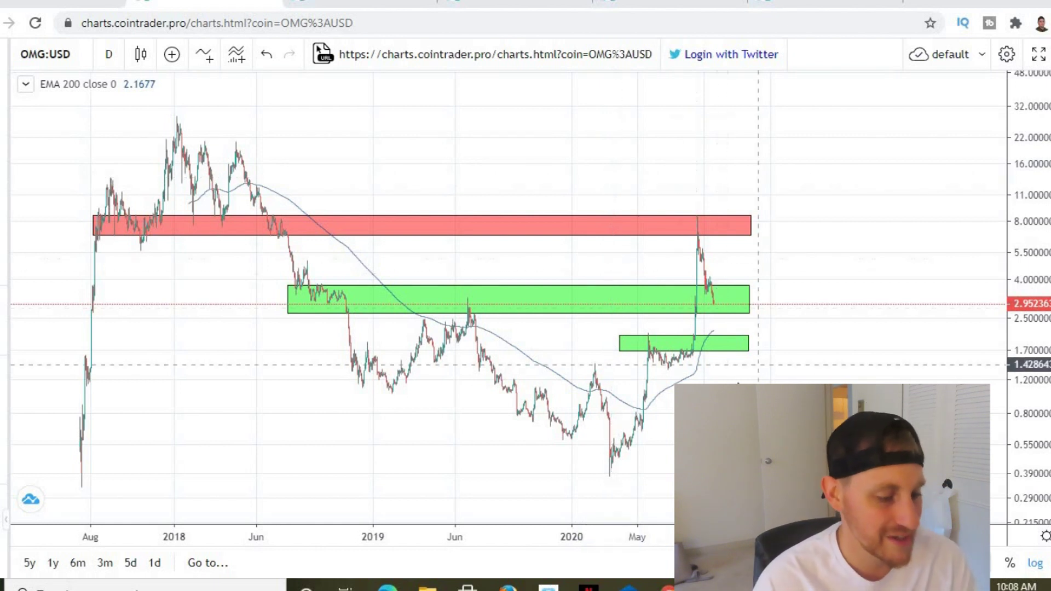
{"action": "scroll", "coordinate": [710, 369], "scroll_direction": "up", "scroll_amount": 4}
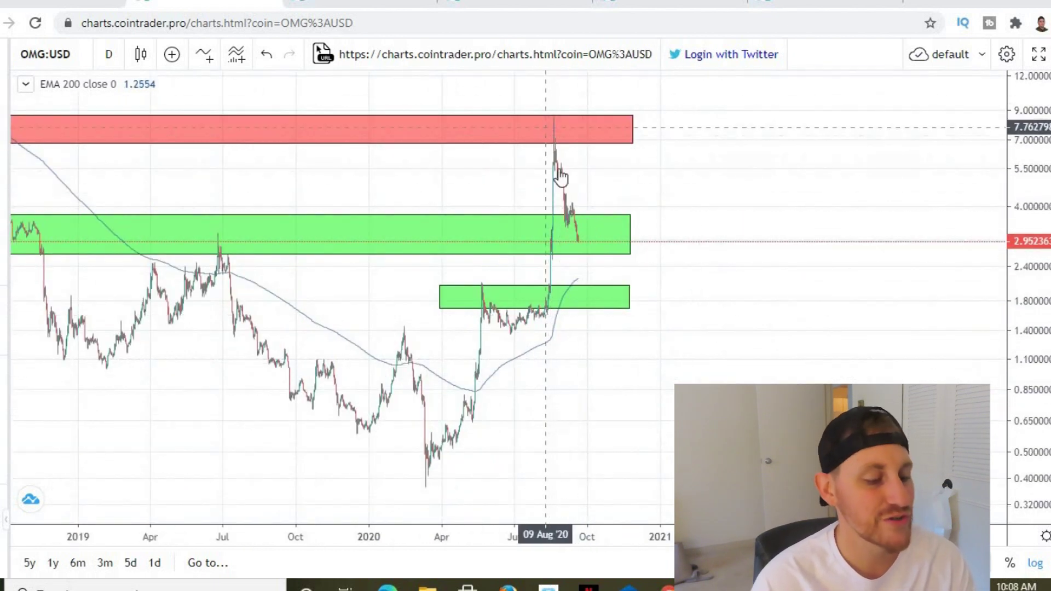
{"action": "left_click", "coordinate": [592, 294]}
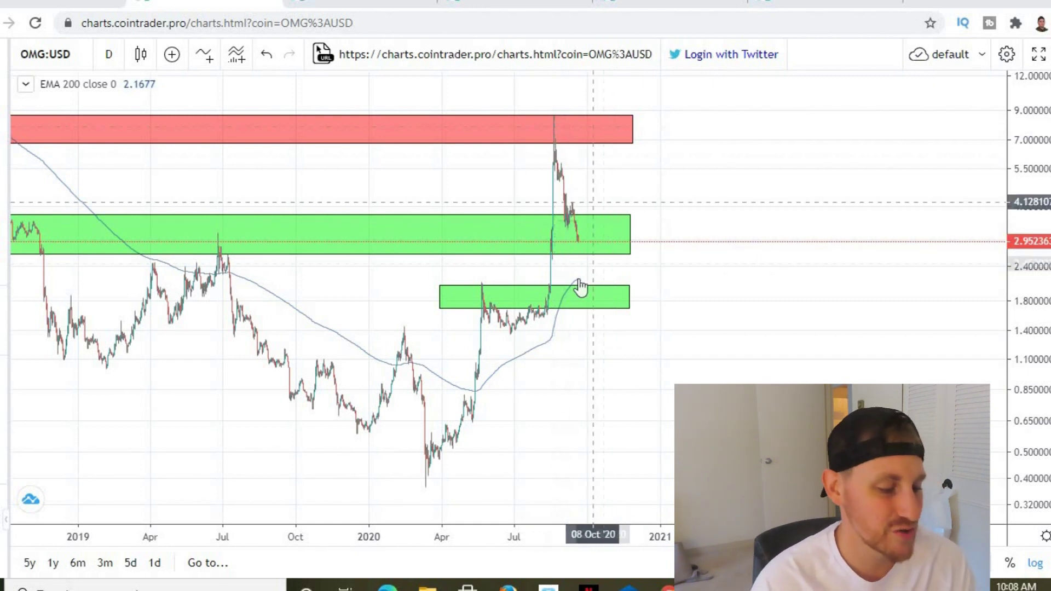
{"action": "scroll", "coordinate": [328, 270], "scroll_direction": "down", "scroll_amount": 2}
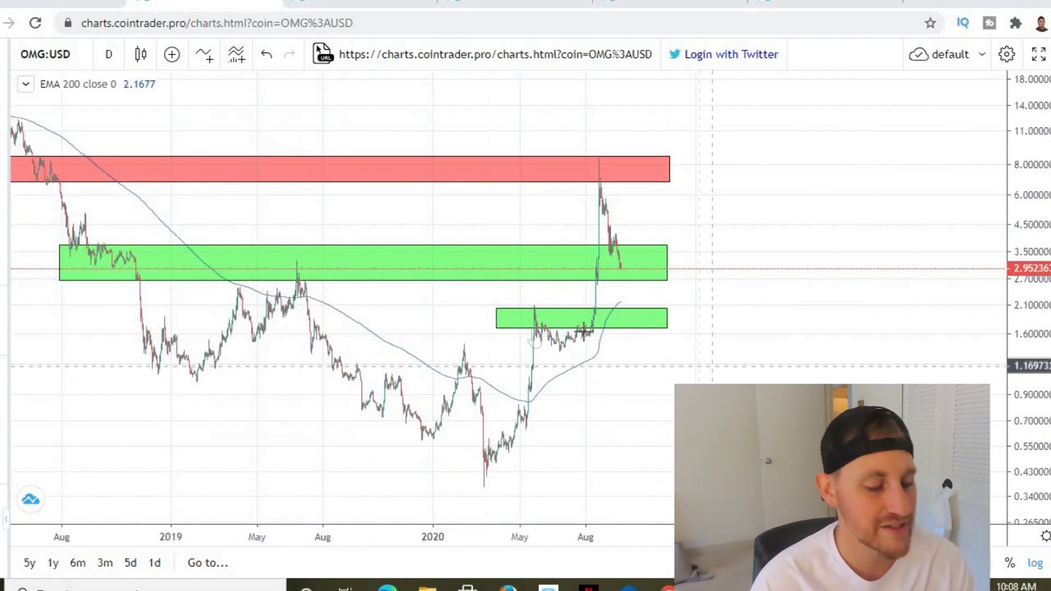
{"action": "left_click", "coordinate": [667, 279]}
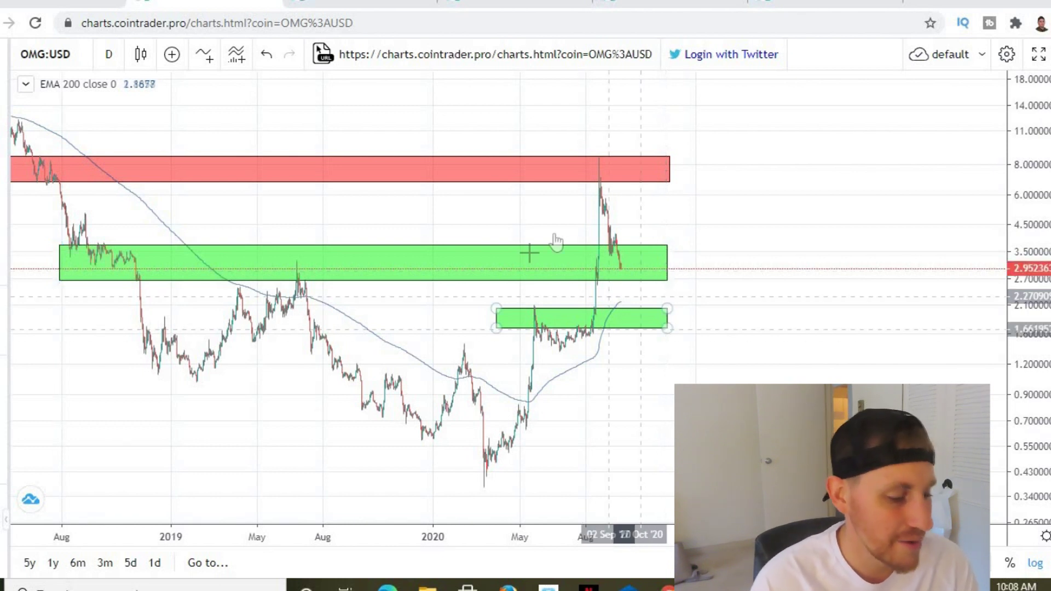
{"action": "left_click", "coordinate": [663, 374]}
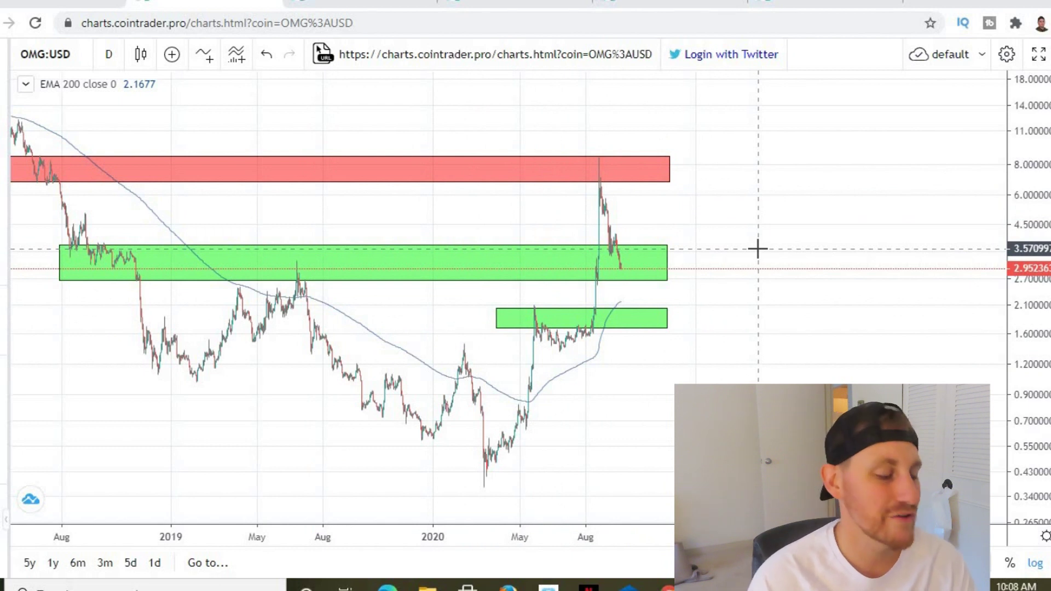
Compare the full OMG:USD price history with the recent drop into the upper green support zone.
{"action": "scroll", "coordinate": [718, 251], "scroll_direction": "down", "scroll_amount": 5}
{"action": "scroll", "coordinate": [766, 247], "scroll_direction": "up", "scroll_amount": 2}
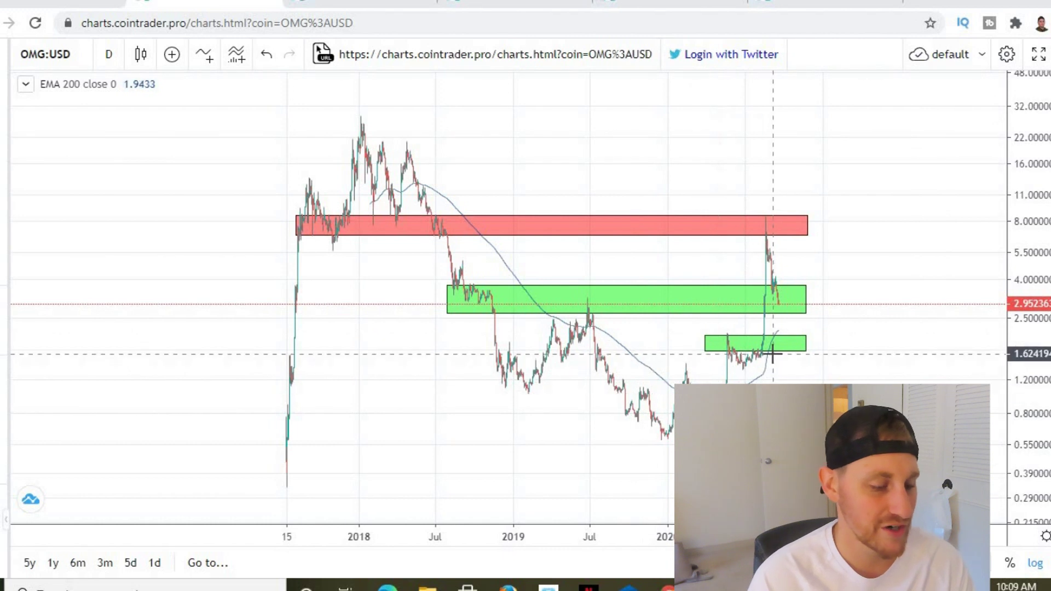
{"action": "scroll", "coordinate": [773, 355], "scroll_direction": "up", "scroll_amount": 6}
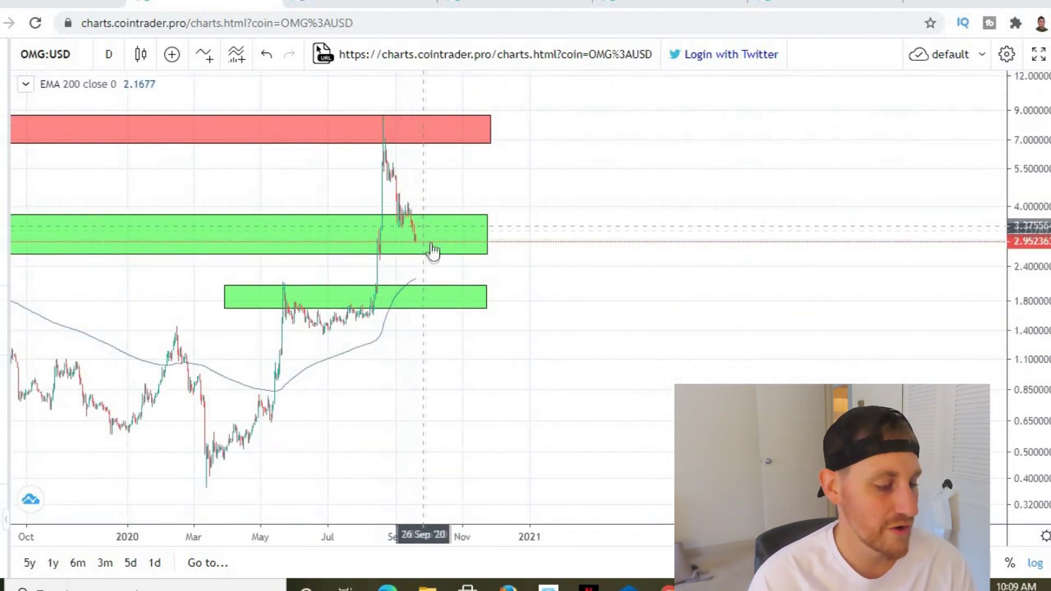
{"action": "scroll", "coordinate": [433, 251], "scroll_direction": "down", "scroll_amount": 2}
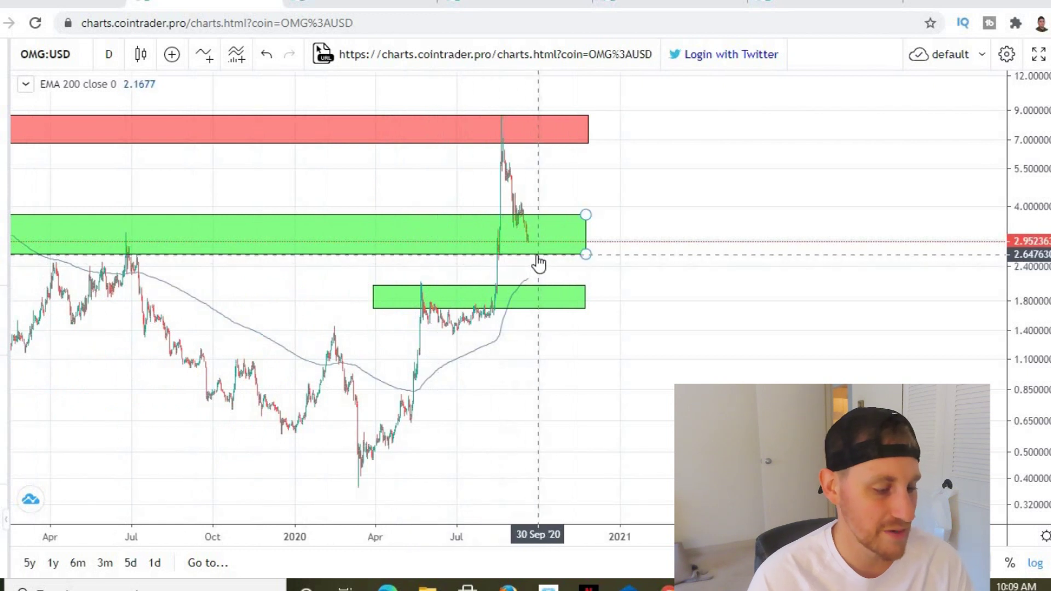
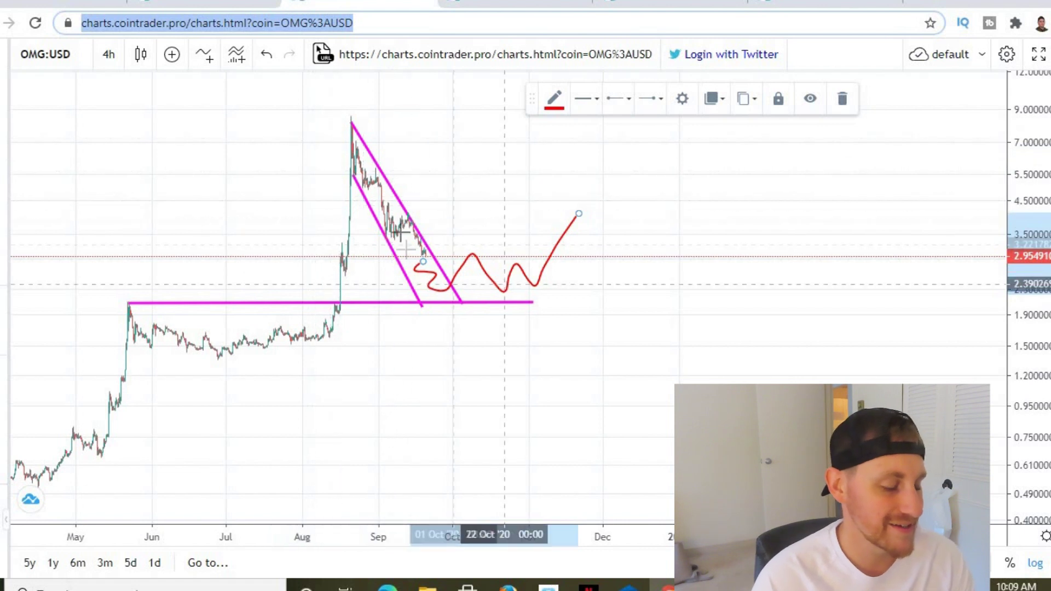
{"action": "left_click_drag", "start_coordinate": [306, 163], "coordinate": [374, 152]}
{"action": "left_click", "coordinate": [382, 147]}
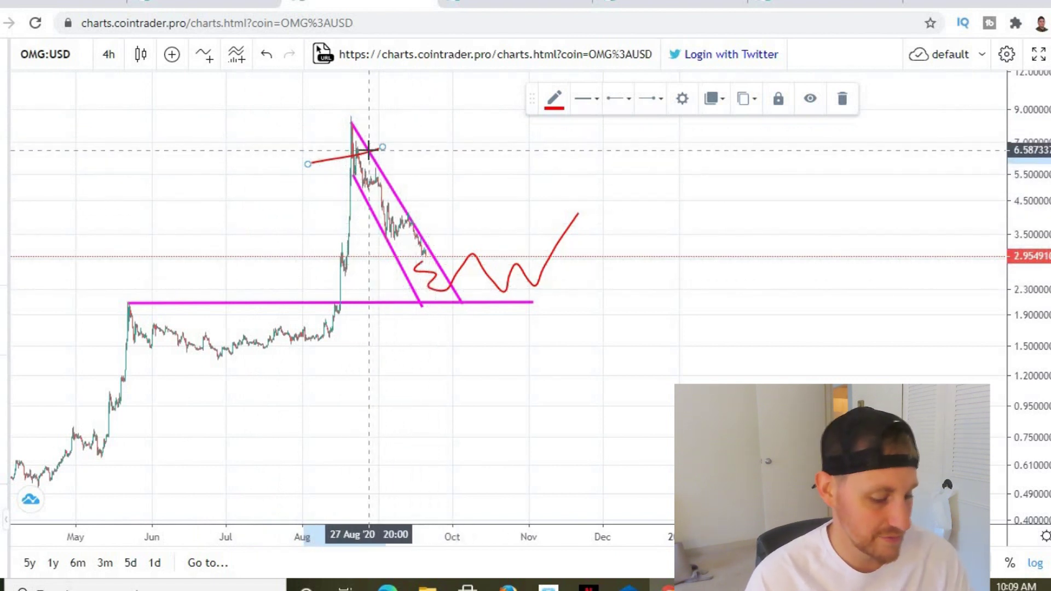
{"action": "key", "text": "Delete"}
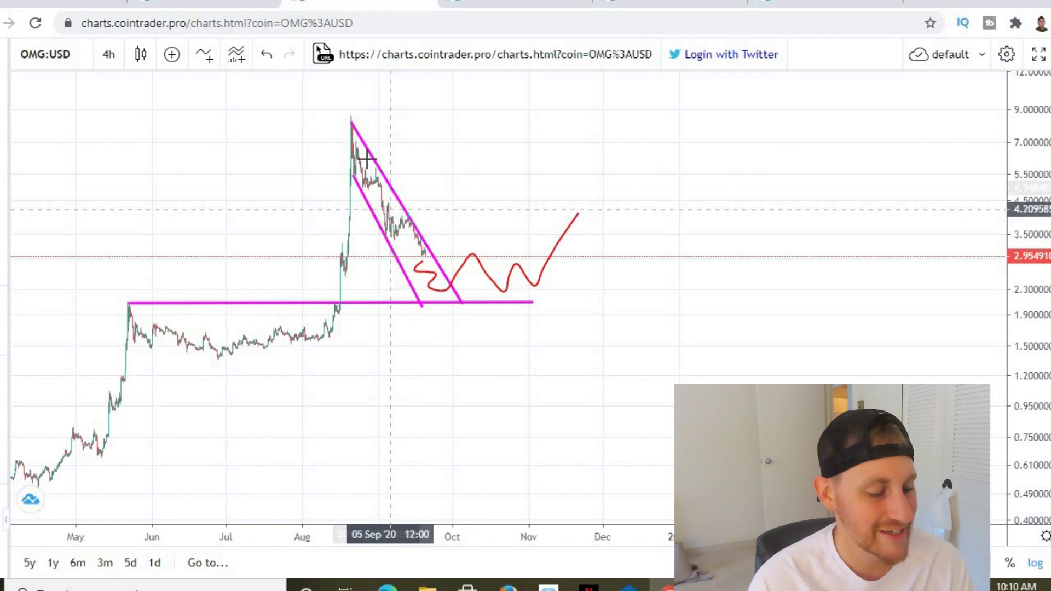
Draw red freehand upward arrows on the 4-hour chart, from the falling channel's lower end and from the current price.
{"action": "left_click", "coordinate": [453, 301]}
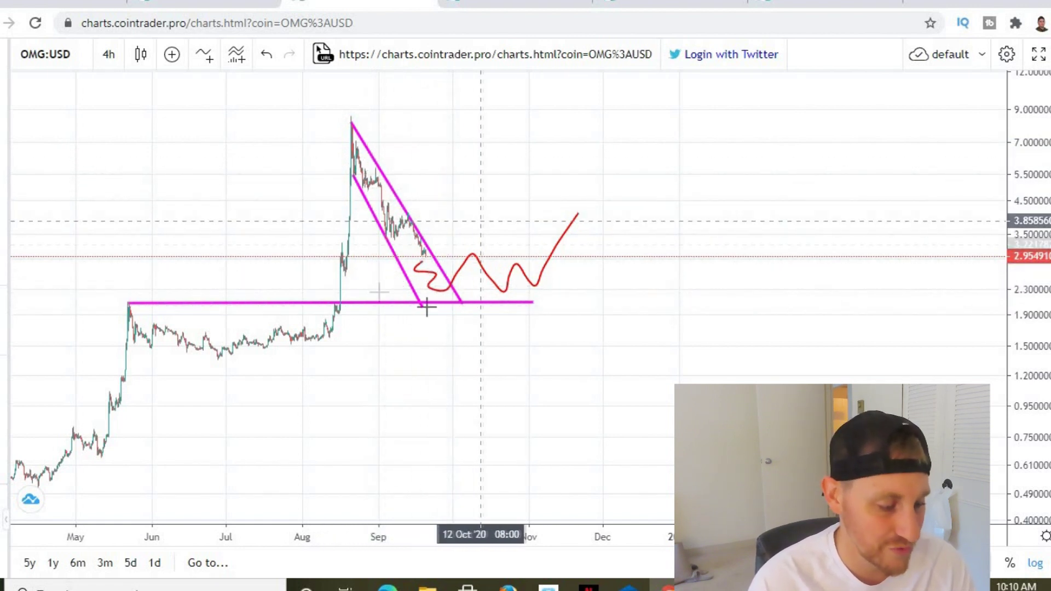
{"action": "left_click", "coordinate": [381, 295]}
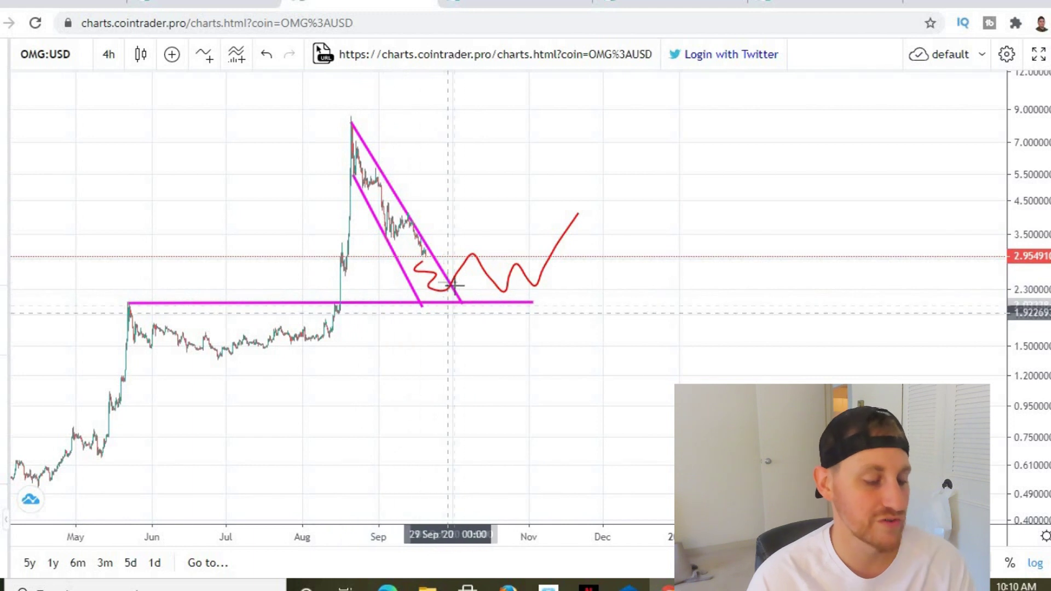
{"action": "mouse_move", "coordinate": [454, 289]}
{"action": "left_mouse_down"}
{"action": "mouse_move", "coordinate": [478, 181]}
{"action": "mouse_move", "coordinate": [500, 154]}
{"action": "mouse_move", "coordinate": [466, 139]}
{"action": "left_mouse_up"}
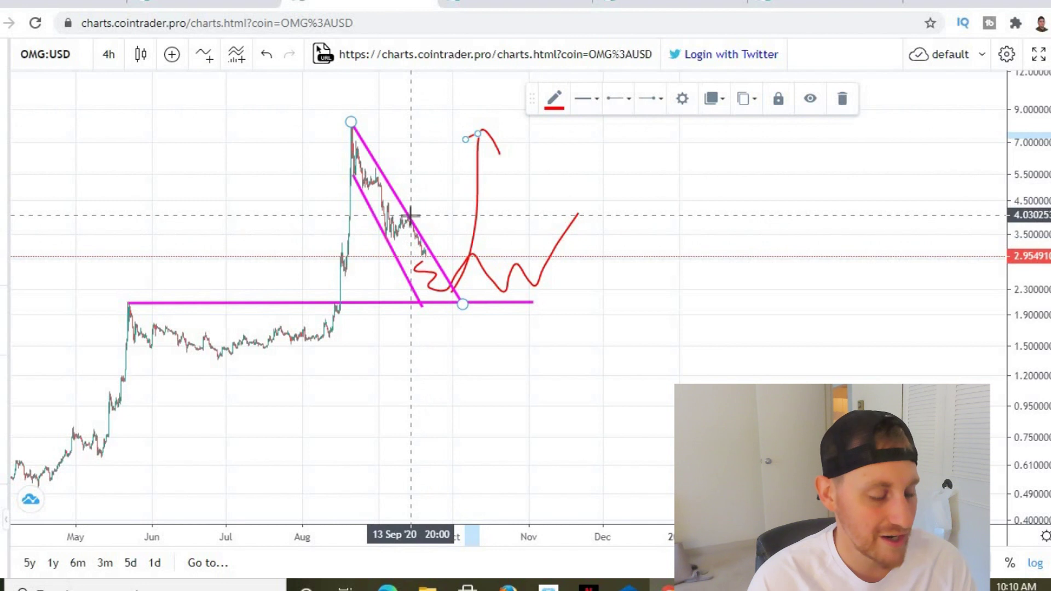
{"action": "mouse_move", "coordinate": [411, 230]}
{"action": "left_mouse_down"}
{"action": "mouse_move", "coordinate": [426, 252]}
{"action": "mouse_move", "coordinate": [429, 162]}
{"action": "left_mouse_up"}
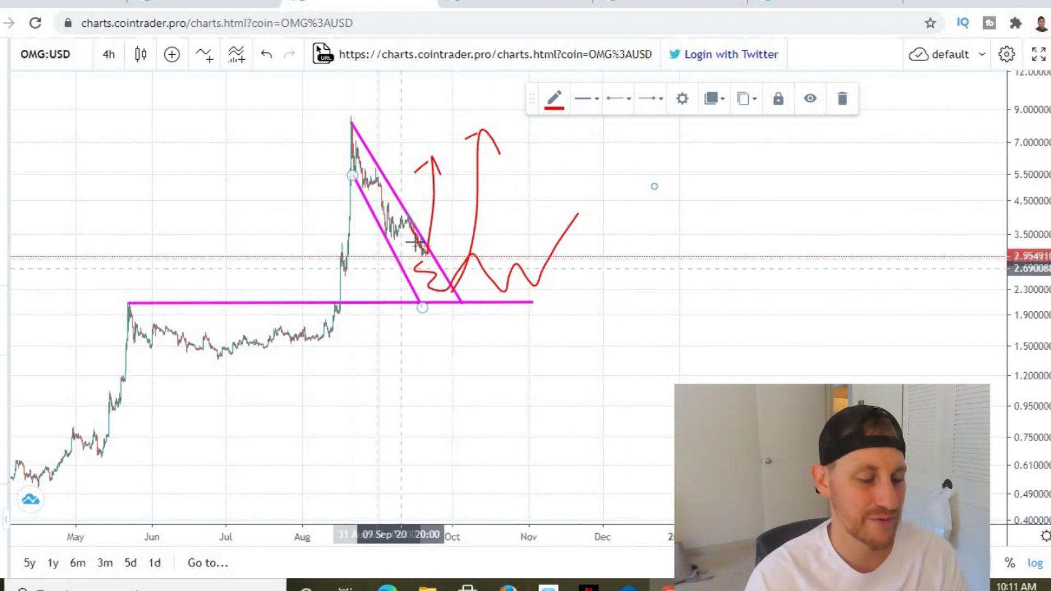
{"action": "mouse_move", "coordinate": [437, 232]}
{"action": "left_mouse_down"}
{"action": "mouse_move", "coordinate": [435, 119]}
{"action": "mouse_move", "coordinate": [486, 234]}
{"action": "left_mouse_up"}
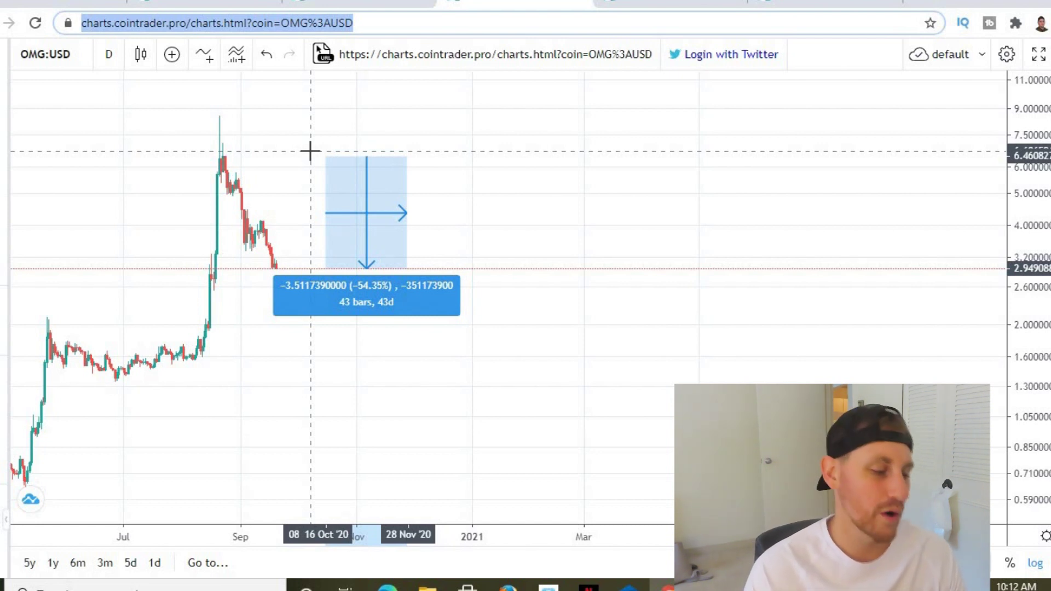
Measure the late-July and mid-August 2017 pullbacks in the initial rally on the unmarked daily OMG:USD chart.
{"action": "left_click", "coordinate": [132, 206]}
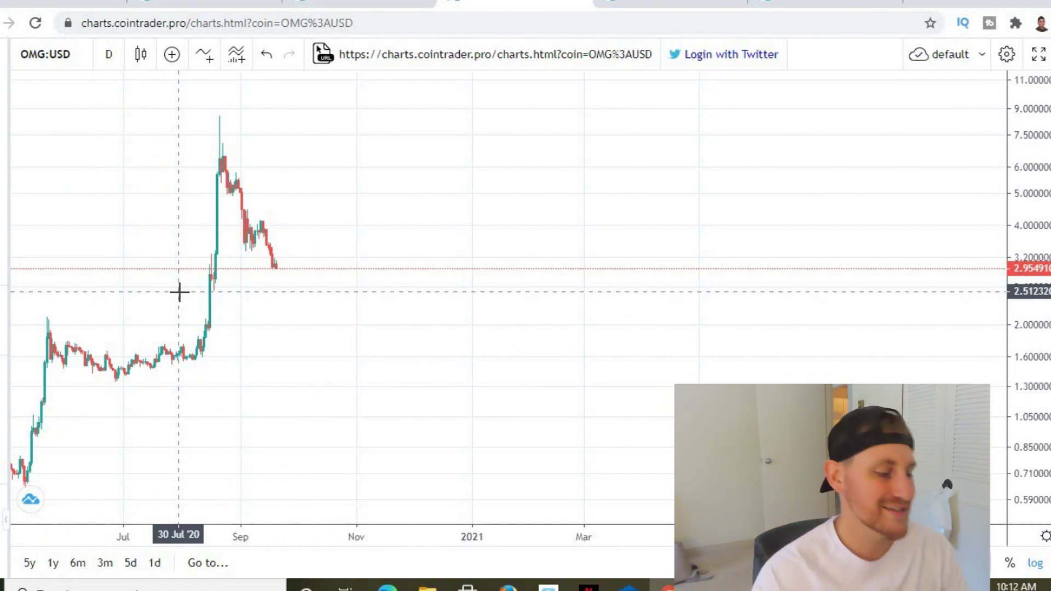
{"action": "scroll", "coordinate": [296, 327], "scroll_direction": "left", "scroll_amount": 15}
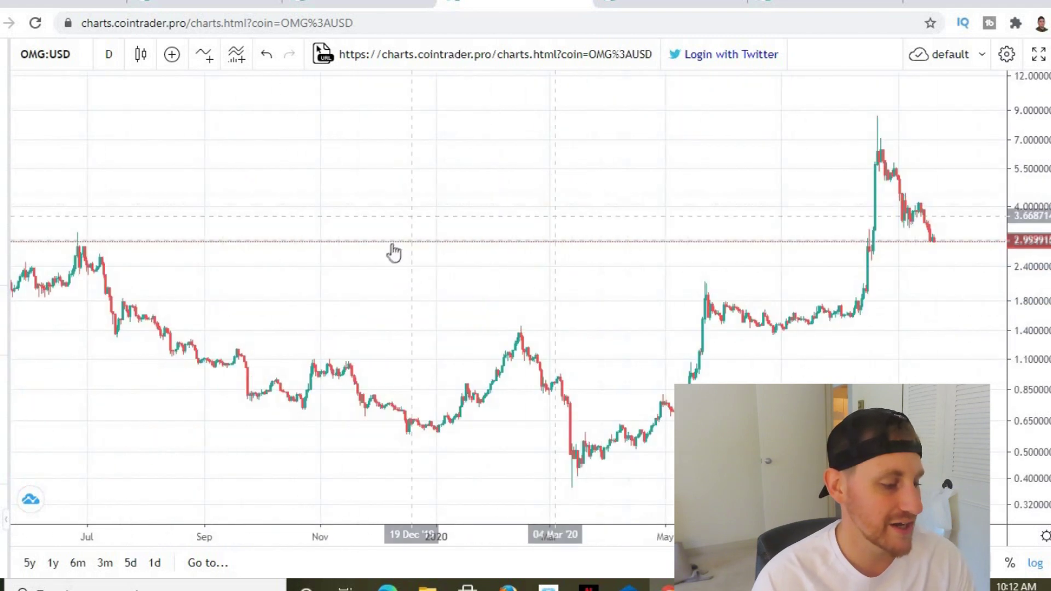
{"action": "scroll", "coordinate": [395, 251], "scroll_direction": "left", "scroll_amount": 20}
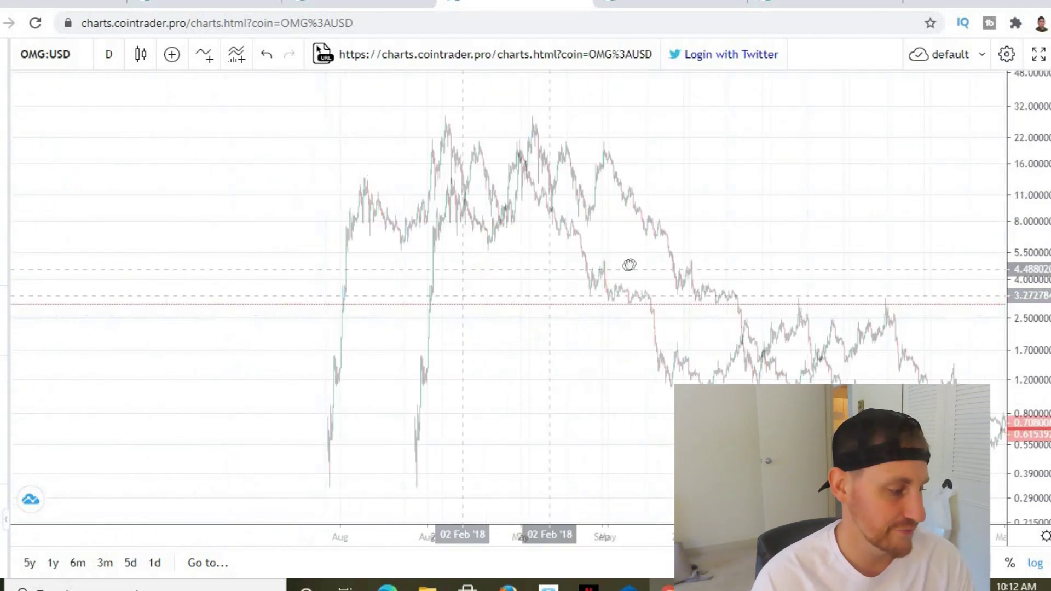
{"action": "scroll", "coordinate": [607, 268], "scroll_direction": "left", "scroll_amount": 20}
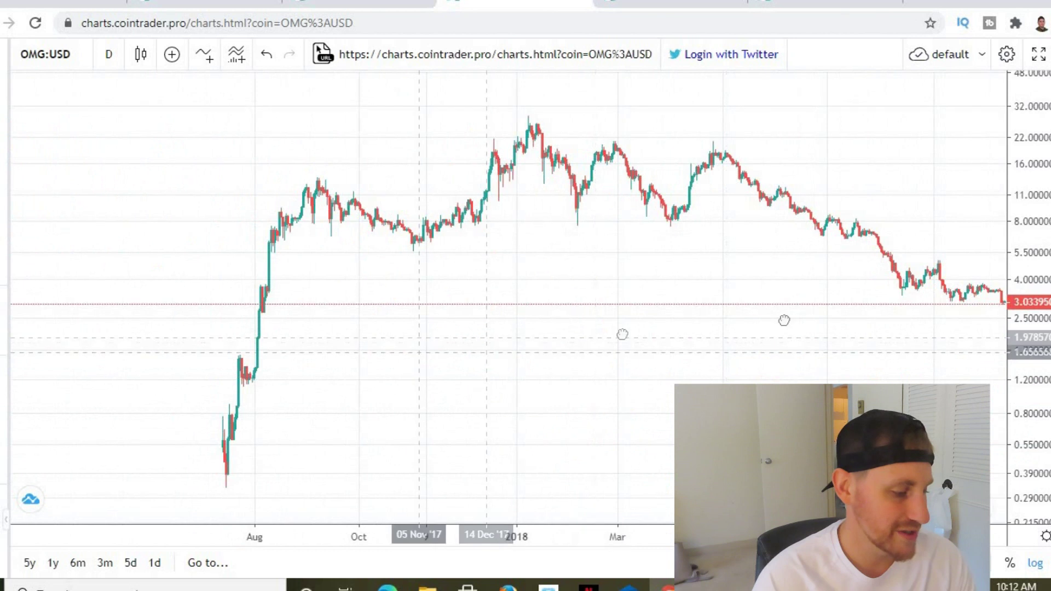
{"action": "scroll", "coordinate": [623, 334], "scroll_direction": "left", "scroll_amount": 20}
{"action": "scroll", "coordinate": [498, 460], "scroll_direction": "up", "scroll_amount": 5}
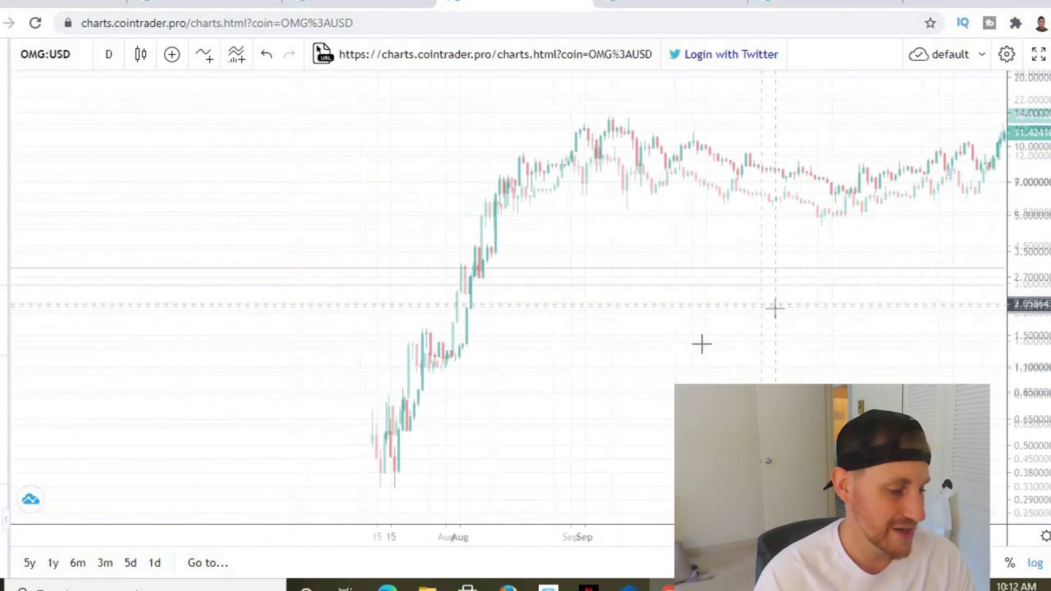
{"action": "scroll", "coordinate": [648, 359], "scroll_direction": "up", "scroll_amount": 5}
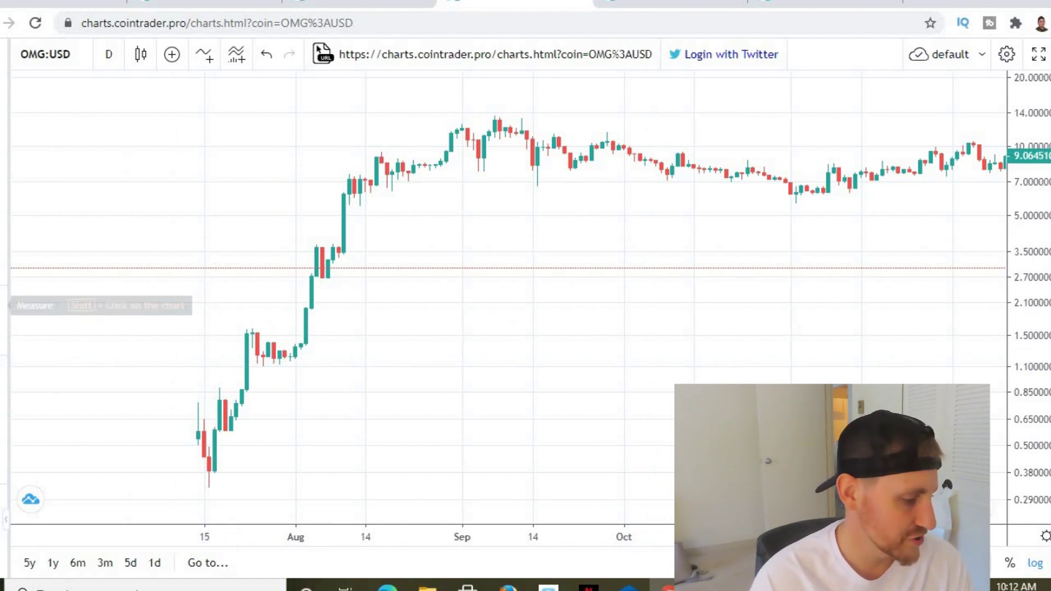
{"action": "left_click", "coordinate": [258, 399], "text": "shift"}
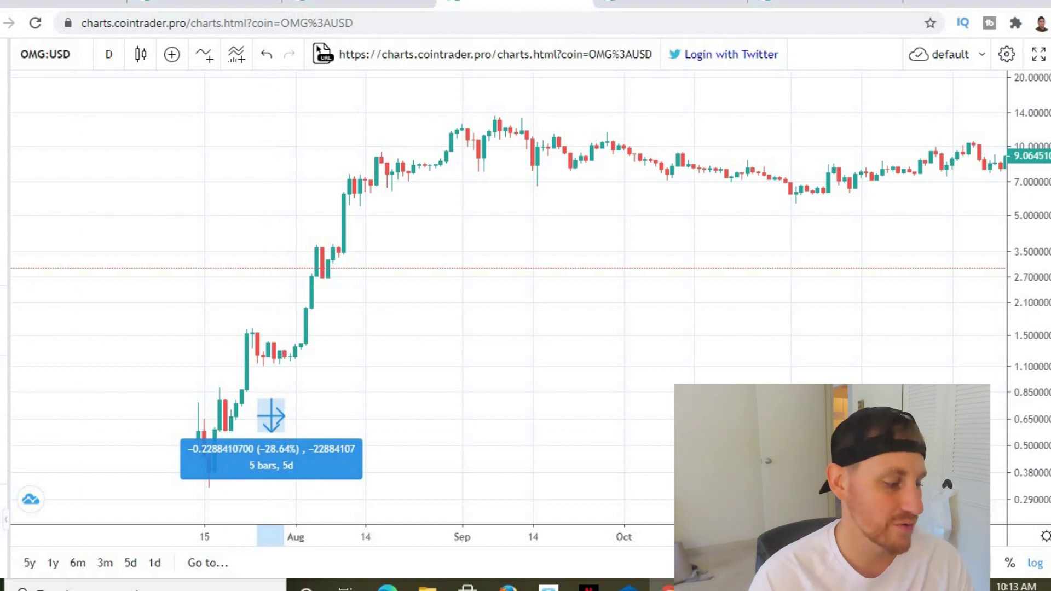
{"action": "left_click", "coordinate": [371, 332]}
{"action": "left_click", "coordinate": [393, 365]}
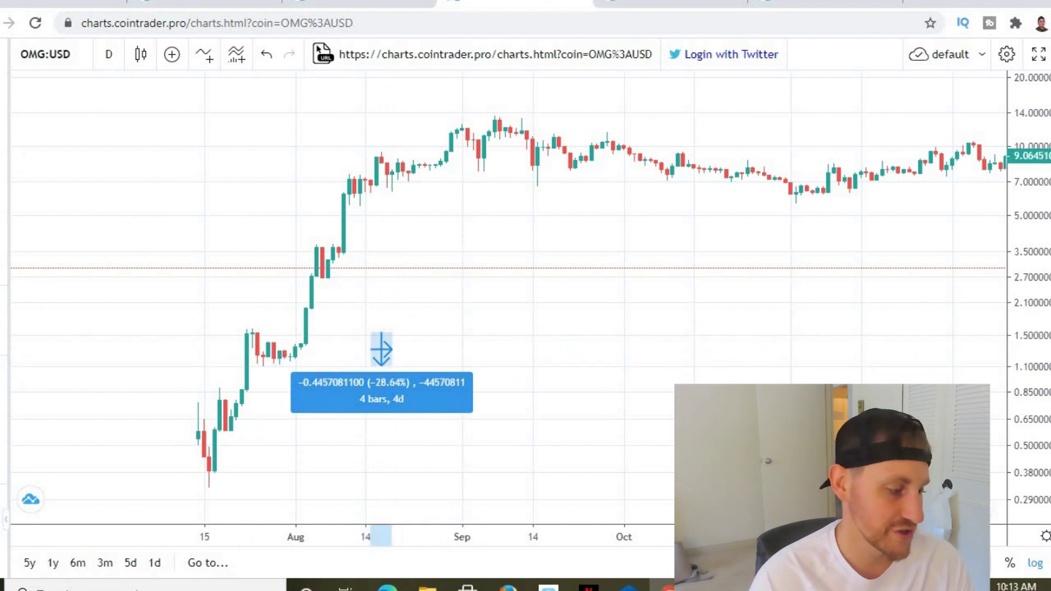
Measure the early-August, September and December 2017 pullbacks on the daily OMG:USD chart.
{"action": "left_click", "coordinate": [361, 247]}
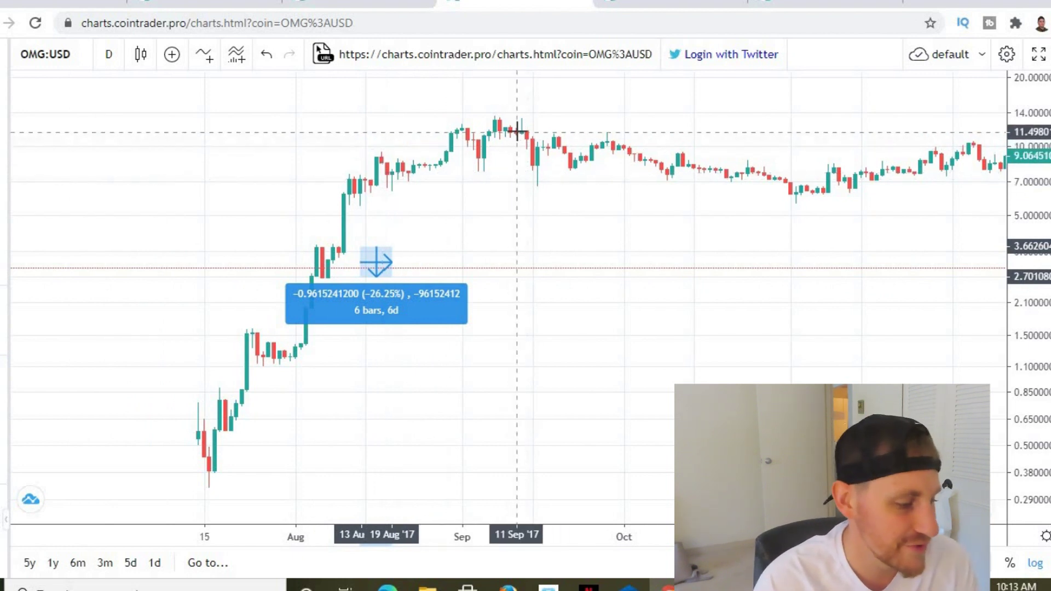
{"action": "left_click", "coordinate": [563, 118], "text": "shift"}
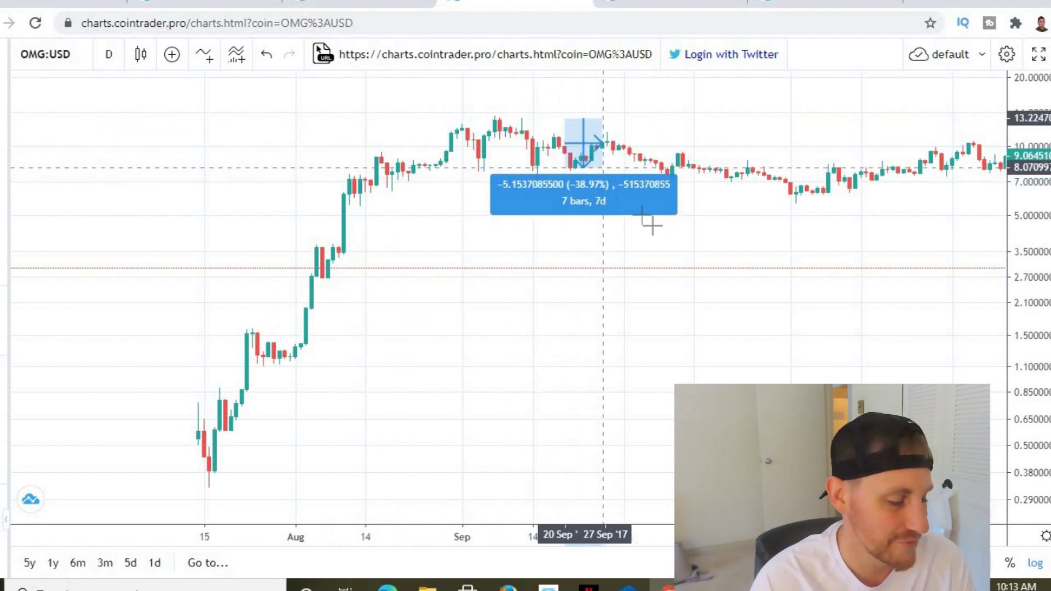
{"action": "left_click", "coordinate": [711, 249]}
{"action": "left_click_drag", "start_coordinate": [711, 248], "coordinate": [269, 198]}
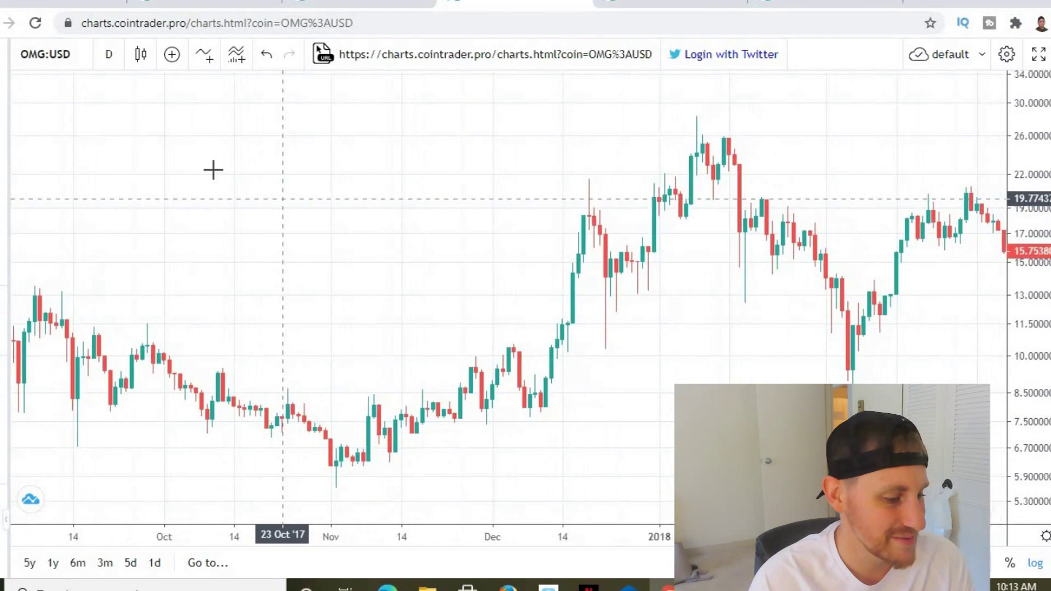
{"action": "left_click", "coordinate": [657, 216], "text": "shift"}
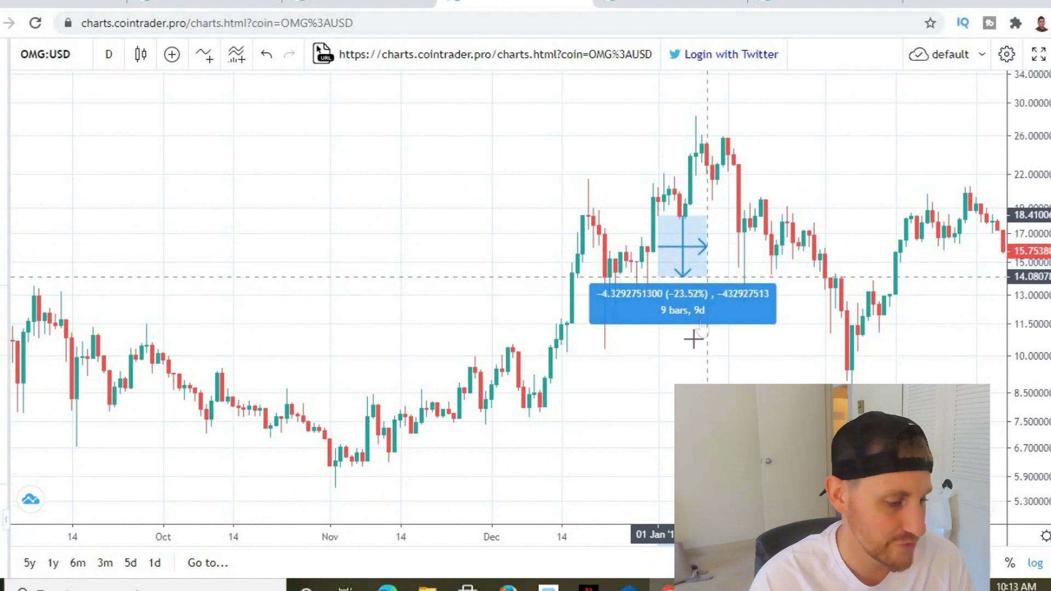
{"action": "left_click", "coordinate": [655, 308]}
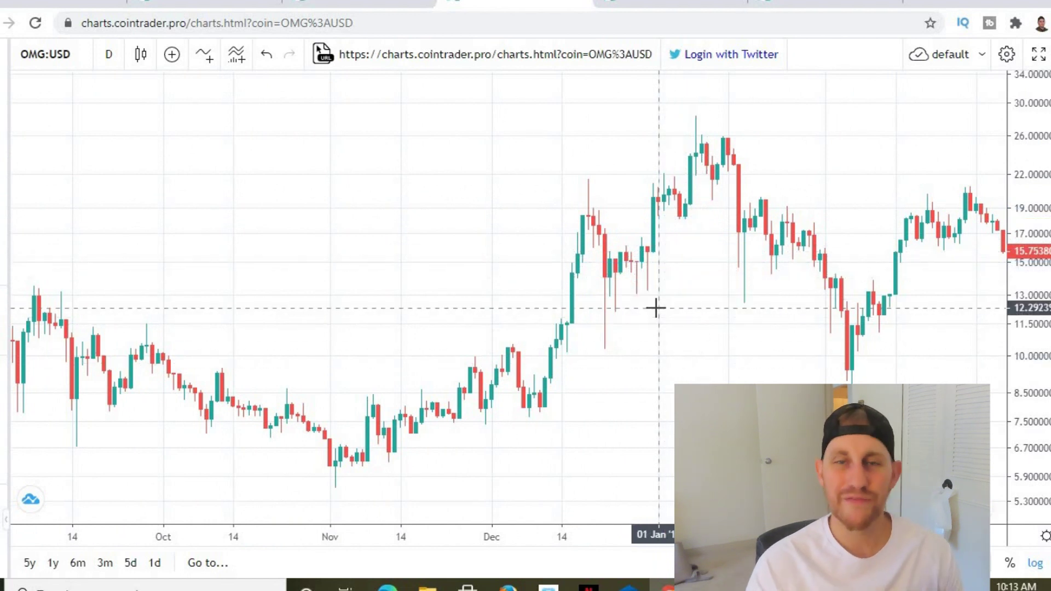
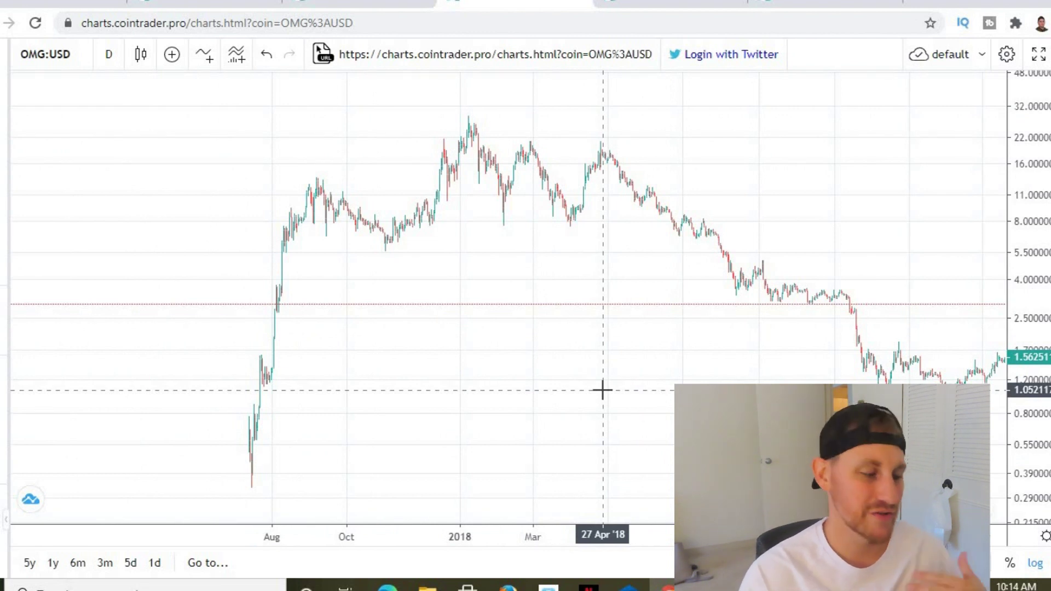
Measure the 2020 OMG:USD rally from the March low to the August high.
{"action": "left_click_drag", "start_coordinate": [850, 219], "coordinate": [436, 181]}
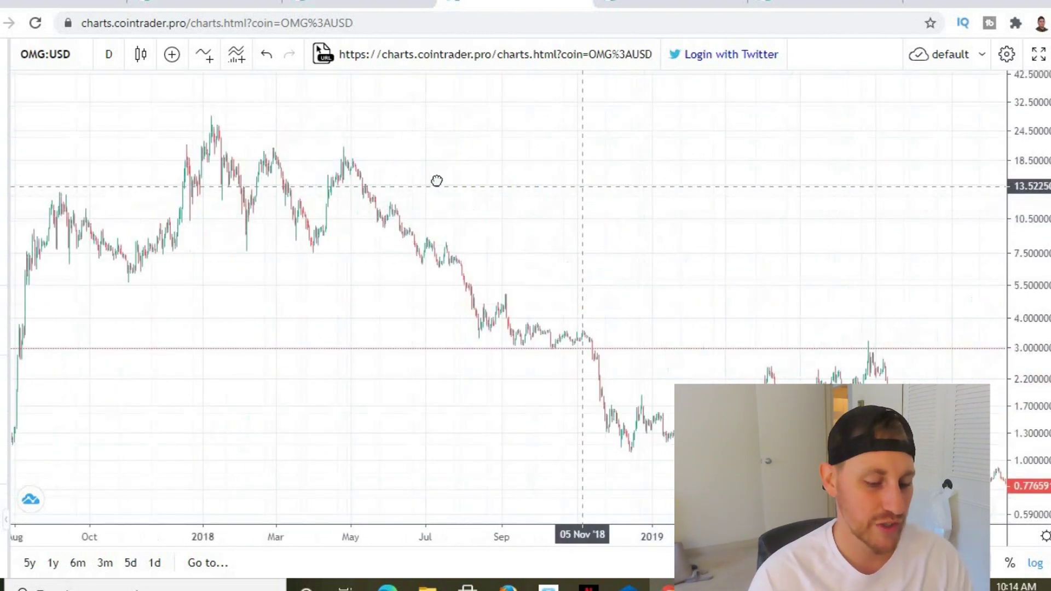
{"action": "left_click_drag", "start_coordinate": [923, 284], "coordinate": [305, 239]}
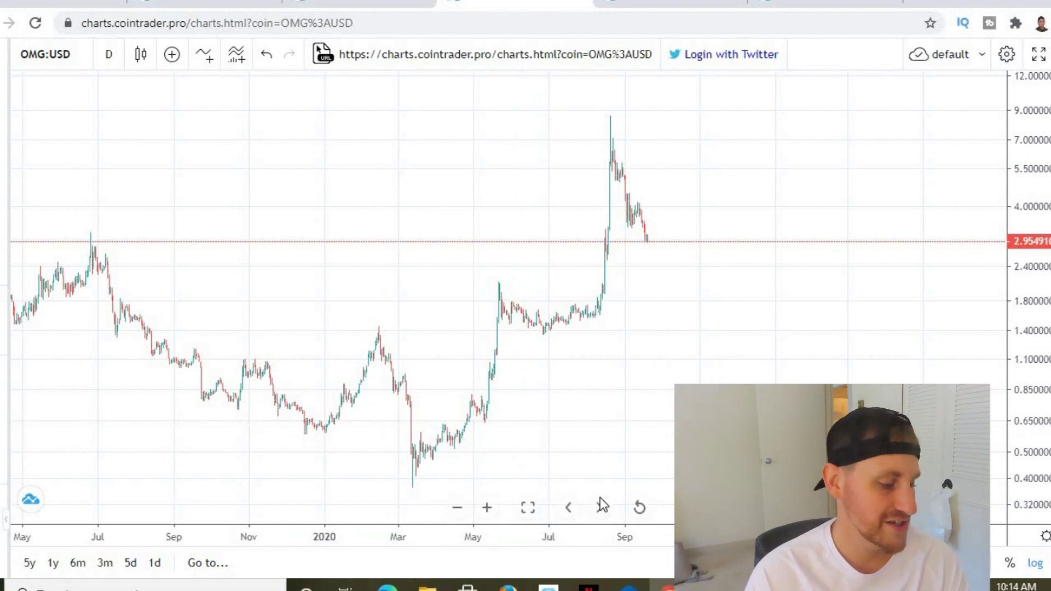
{"action": "left_click", "coordinate": [567, 486], "text": "shift"}
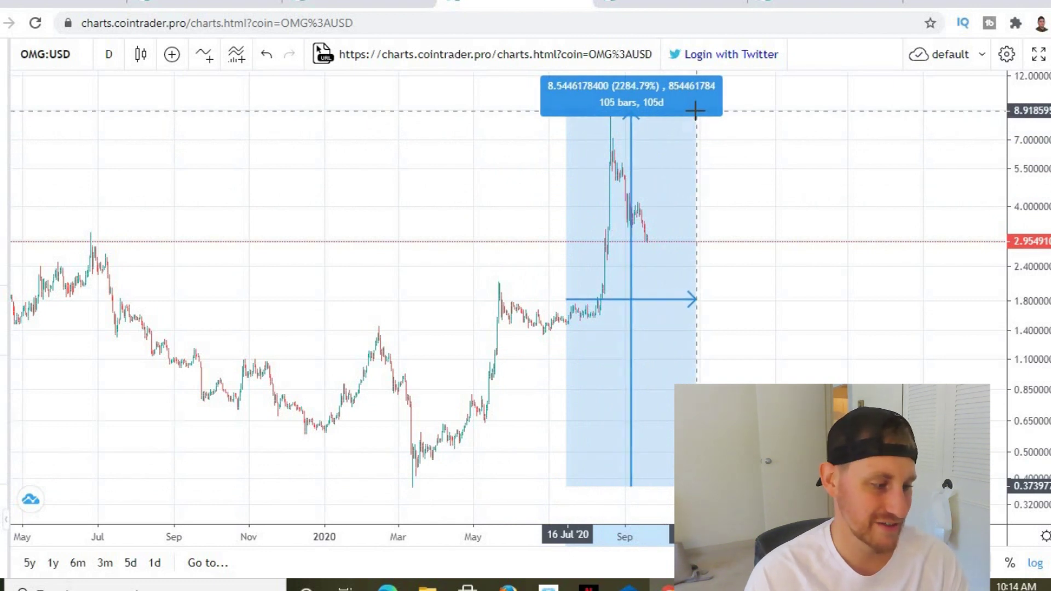
{"action": "left_click", "coordinate": [757, 187]}
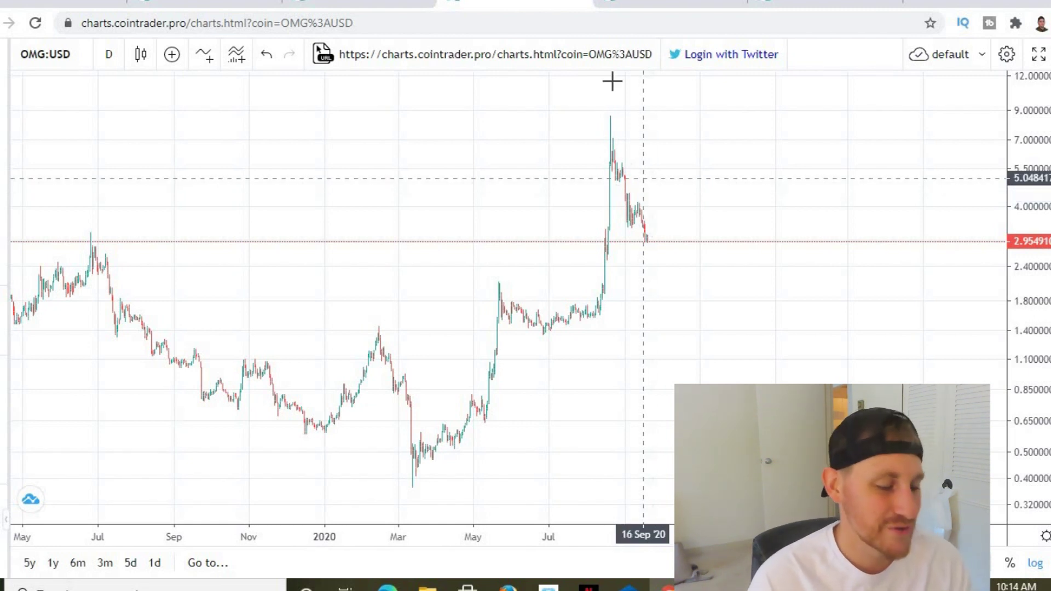
{"action": "left_click_drag", "start_coordinate": [737, 303], "coordinate": [859, 283]}
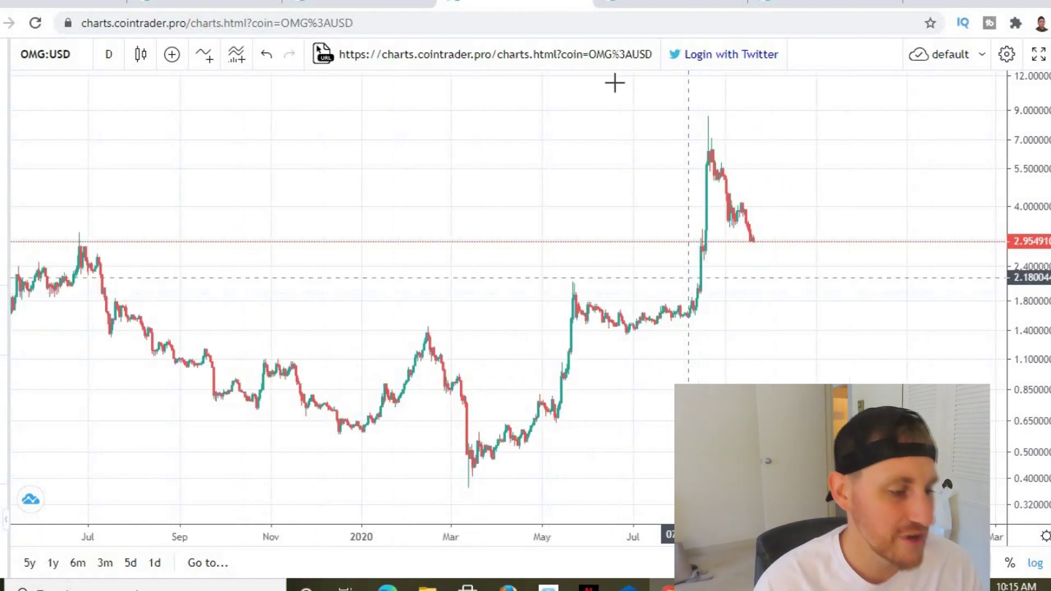
Examine the magenta support line on the altcoin market cap chart against the 2018–2019 price action and the September 2020 retest.
{"action": "key", "text": "ctrl+Tab"}
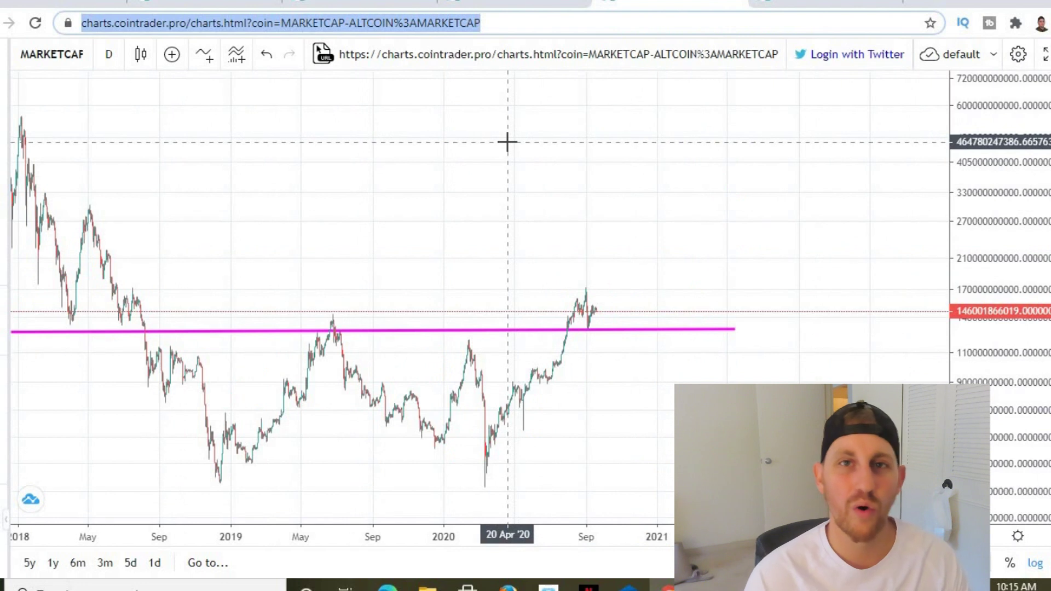
{"action": "scroll", "coordinate": [503, 170], "scroll_direction": "down", "scroll_amount": 4}
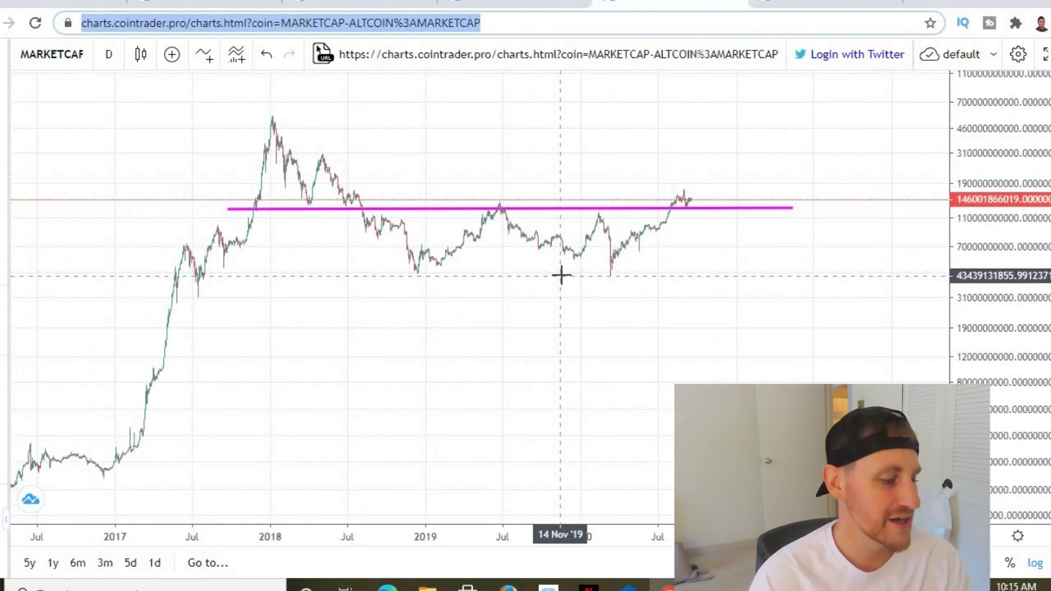
{"action": "scroll", "coordinate": [497, 225], "scroll_direction": "up", "scroll_amount": 4}
{"action": "left_click", "coordinate": [568, 174]}
{"action": "left_click_drag", "start_coordinate": [569, 175], "coordinate": [688, 169]}
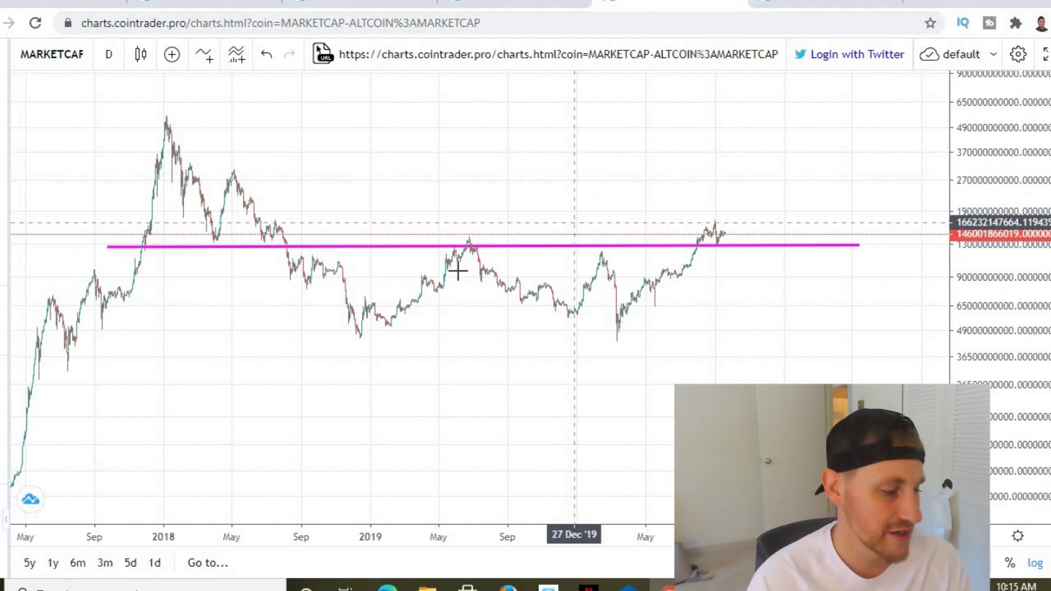
{"action": "left_click", "coordinate": [216, 247]}
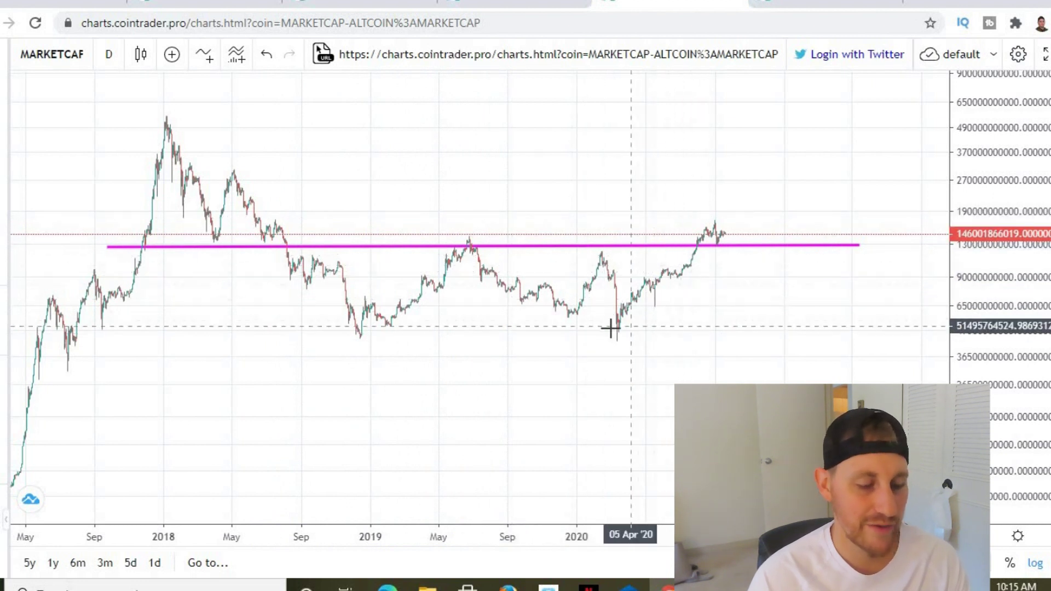
{"action": "scroll", "coordinate": [538, 337], "scroll_direction": "up", "scroll_amount": 3}
{"action": "scroll", "coordinate": [495, 172], "scroll_direction": "up", "scroll_amount": 1}
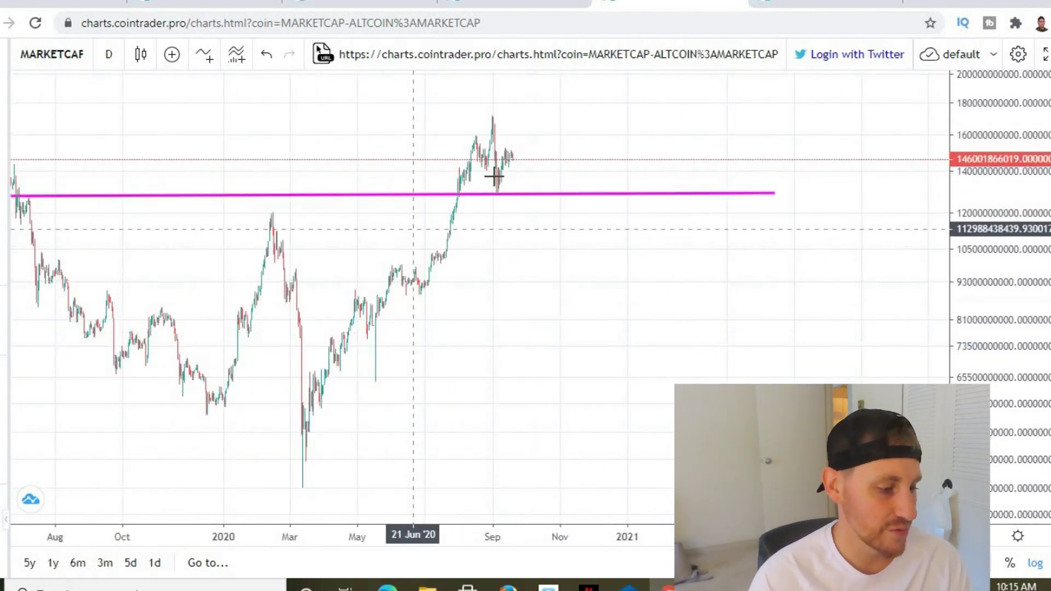
{"action": "scroll", "coordinate": [661, 222], "scroll_direction": "down", "scroll_amount": 3}
{"action": "scroll", "coordinate": [729, 224], "scroll_direction": "down", "scroll_amount": 2}
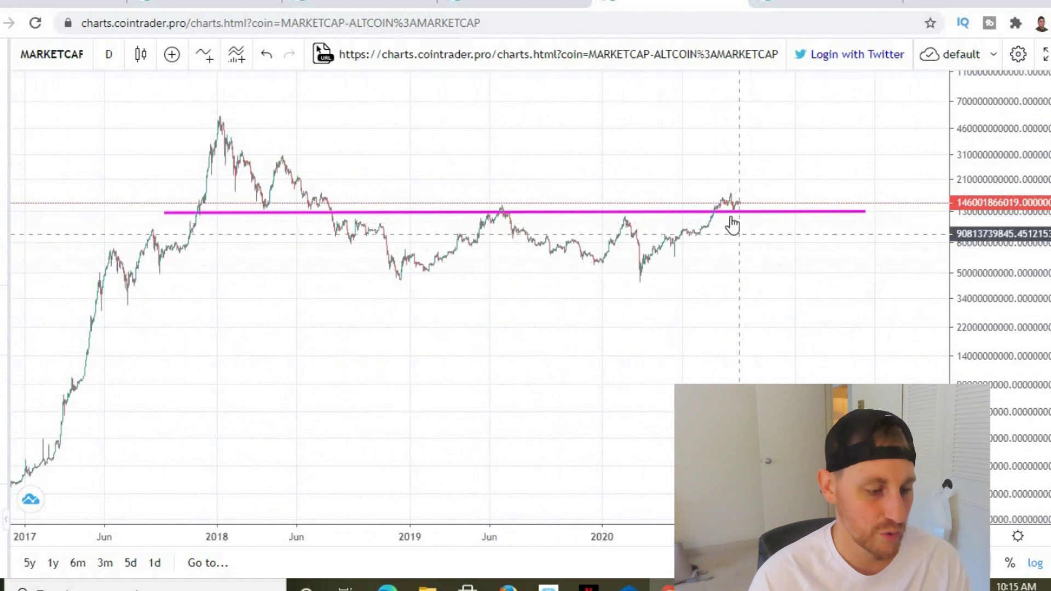
Sketch two red freehand scenarios on the altcoin market cap chart: a breakdown below the magenta line and an upward breakout ending in an arrowhead.
{"action": "scroll", "coordinate": [725, 244], "scroll_direction": "up", "scroll_amount": 1}
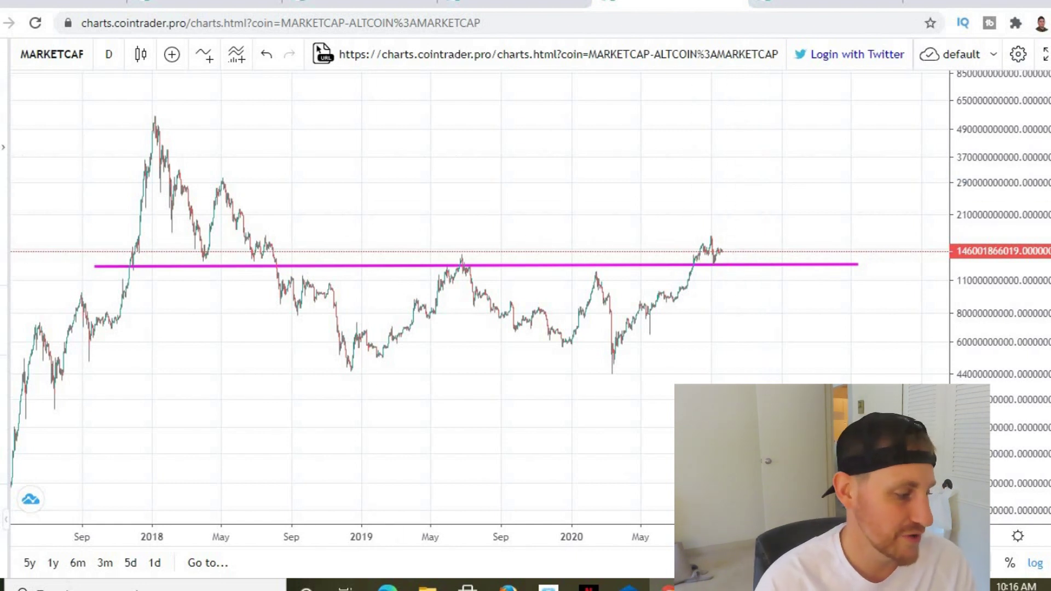
{"action": "mouse_move", "coordinate": [716, 251]}
{"action": "left_mouse_down"}
{"action": "mouse_move", "coordinate": [767, 245]}
{"action": "mouse_move", "coordinate": [803, 287]}
{"action": "mouse_move", "coordinate": [815, 252]}
{"action": "mouse_move", "coordinate": [853, 301]}
{"action": "left_mouse_up"}
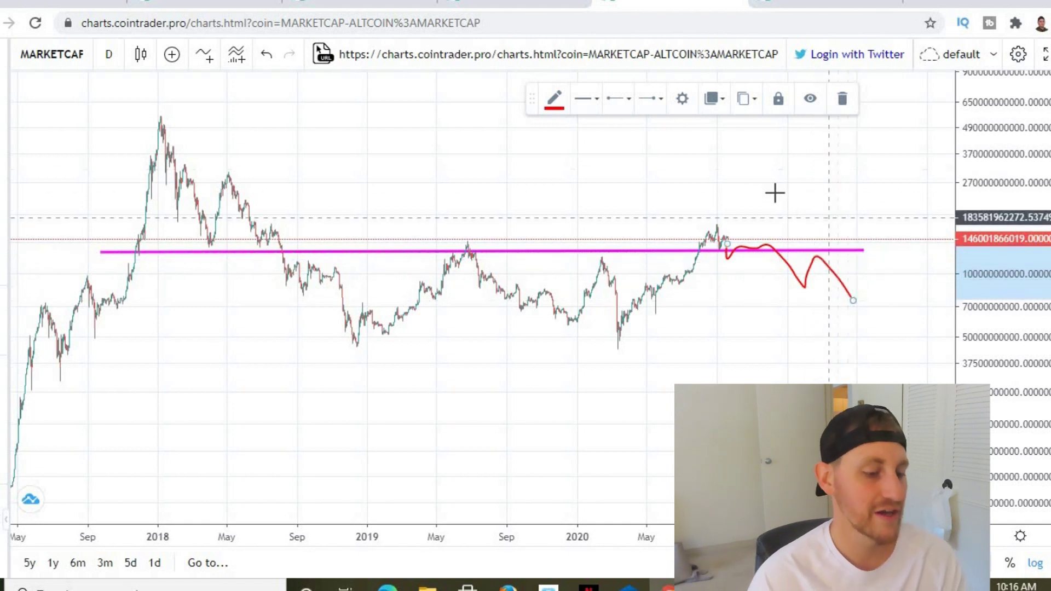
{"action": "mouse_move", "coordinate": [733, 236]}
{"action": "left_mouse_down"}
{"action": "mouse_move", "coordinate": [729, 247]}
{"action": "mouse_move", "coordinate": [835, 243]}
{"action": "mouse_move", "coordinate": [848, 146]}
{"action": "mouse_move", "coordinate": [870, 176]}
{"action": "mouse_move", "coordinate": [823, 161]}
{"action": "left_mouse_up"}
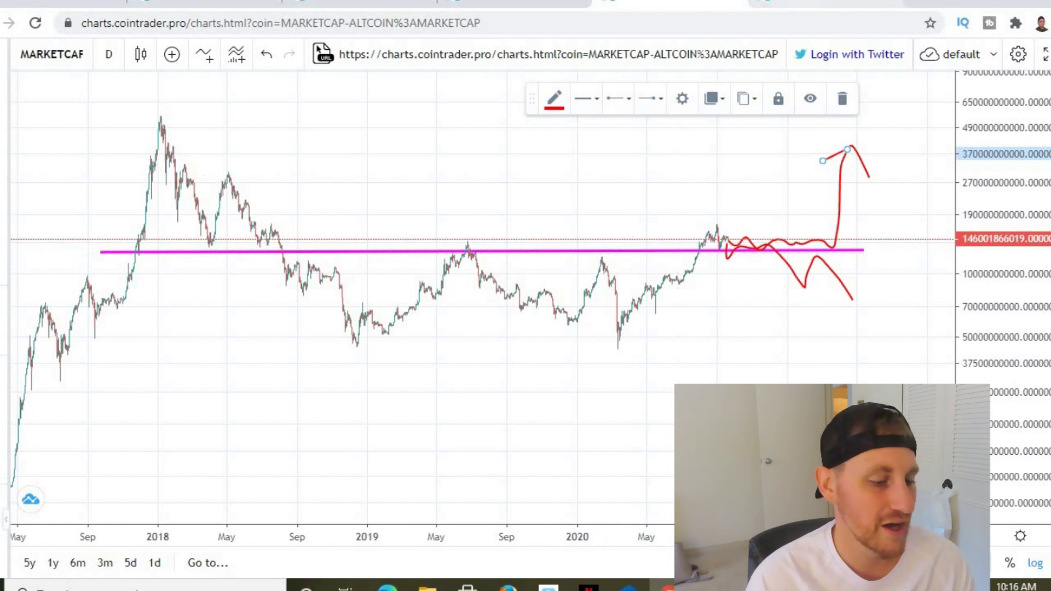
Examine the magenta descending trendline and its September 2020 retest on the daily Bitcoin:USD chart, comparing them with the earlier price history.
{"action": "left_click", "coordinate": [827, 4]}
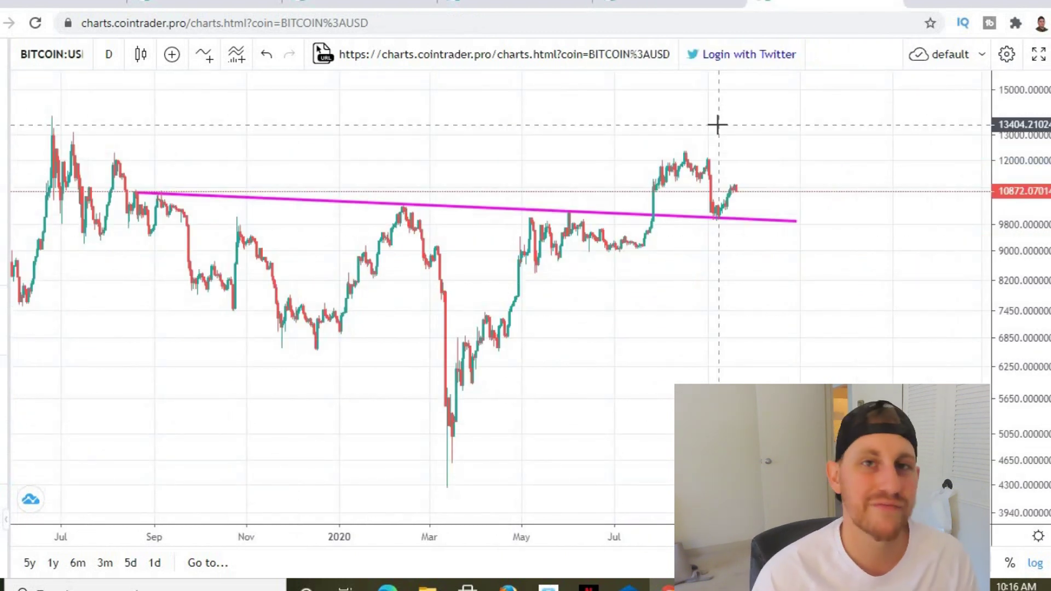
{"action": "scroll", "coordinate": [630, 165], "scroll_direction": "down", "scroll_amount": 2}
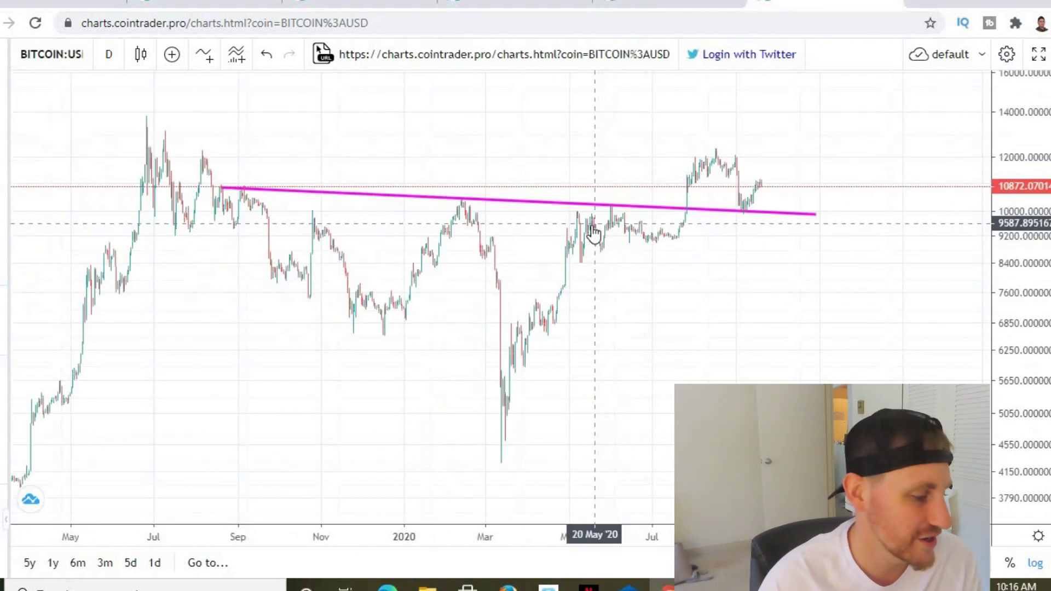
{"action": "scroll", "coordinate": [532, 270], "scroll_direction": "up", "scroll_amount": 2}
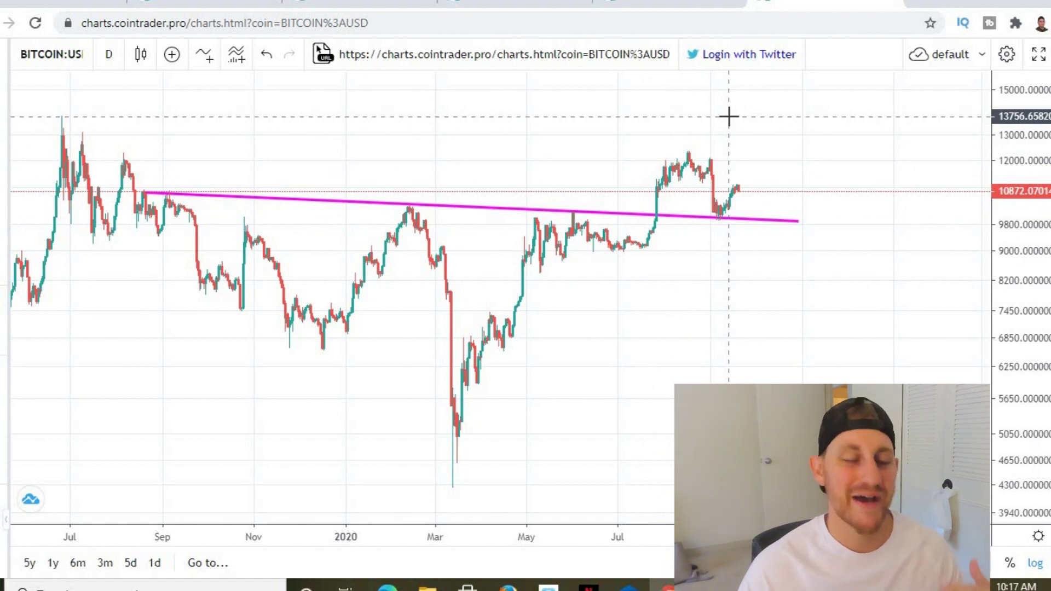
{"action": "scroll", "coordinate": [712, 213], "scroll_direction": "down", "scroll_amount": 5}
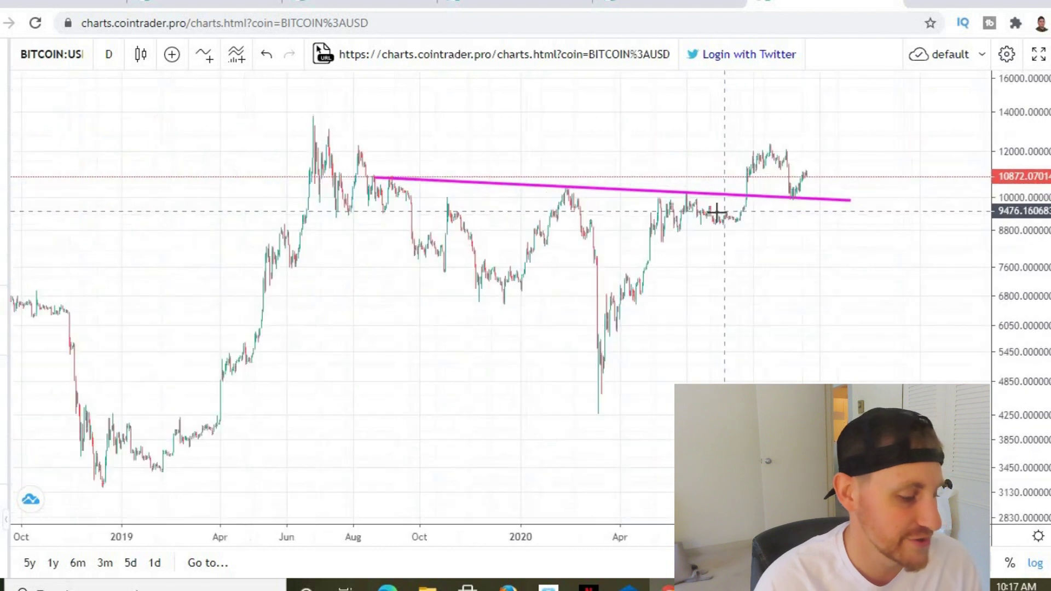
{"action": "scroll", "coordinate": [712, 213], "scroll_direction": "up", "scroll_amount": 5}
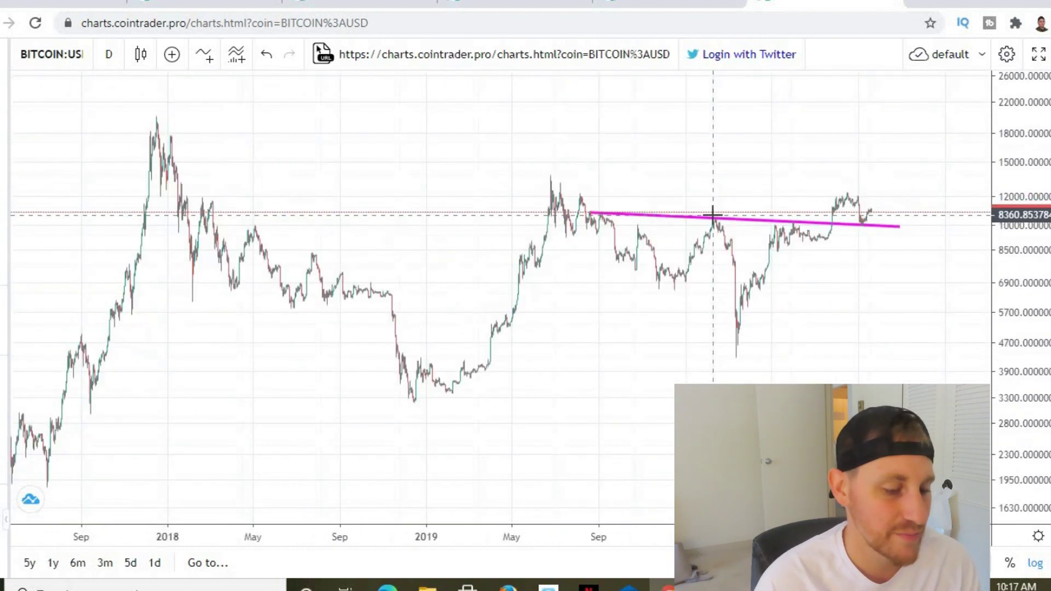